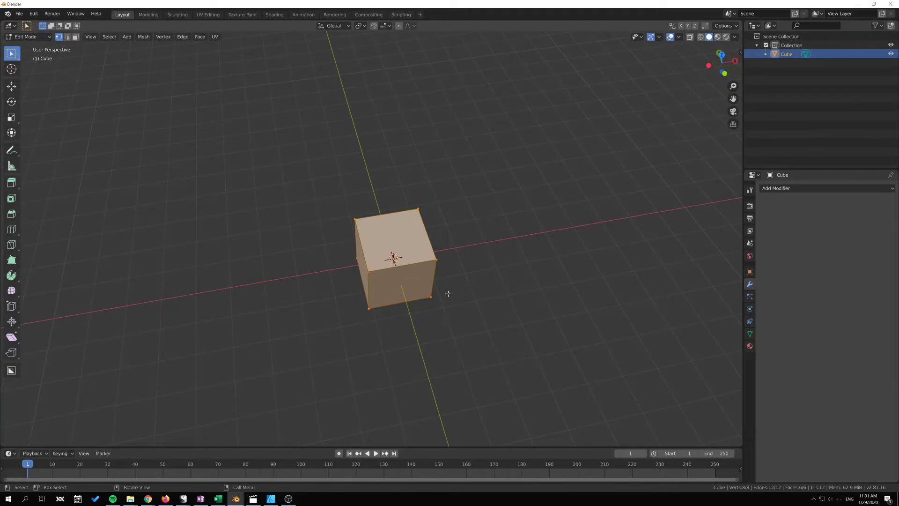
Move the cube's whole mesh away from the object origin in Edit Mode and return to Object Mode.
middle_drag(448, 294, 421, 346)
key(g)
click(510, 277)
middle_drag(484, 330, 427, 286)
key(Tab)
drag(345, 210, 375, 239)
drag(361, 227, 374, 241)
scroll(367, 234, up, 4)
drag(350, 212, 390, 246)
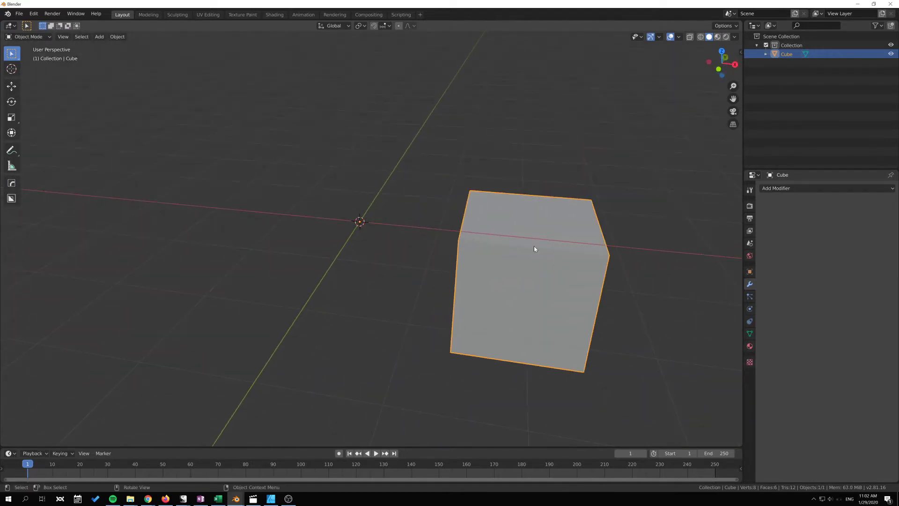
key(Tab)
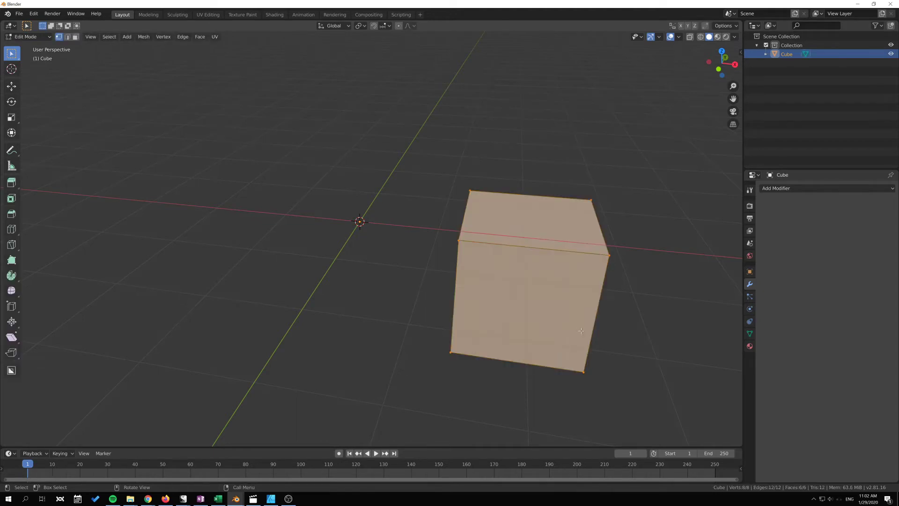
key(Tab)
key(g)
right_click(618, 257)
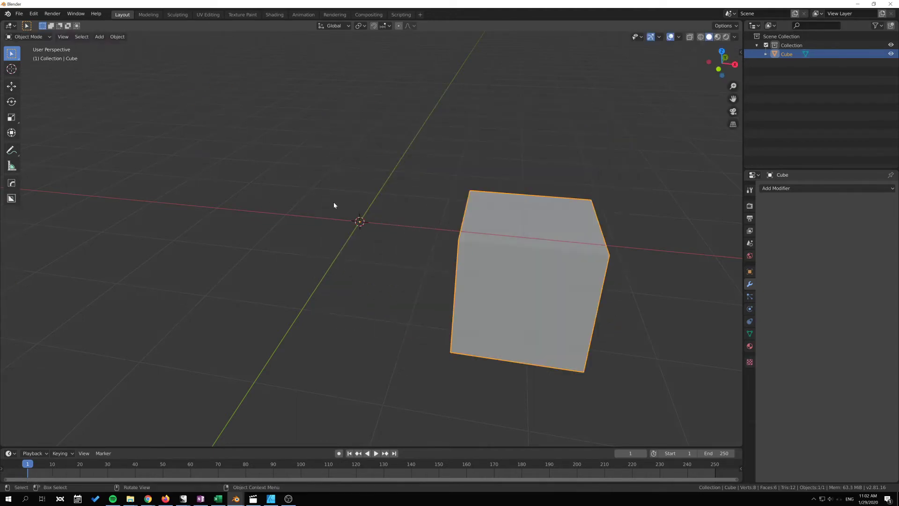
key(Tab)
key(g)
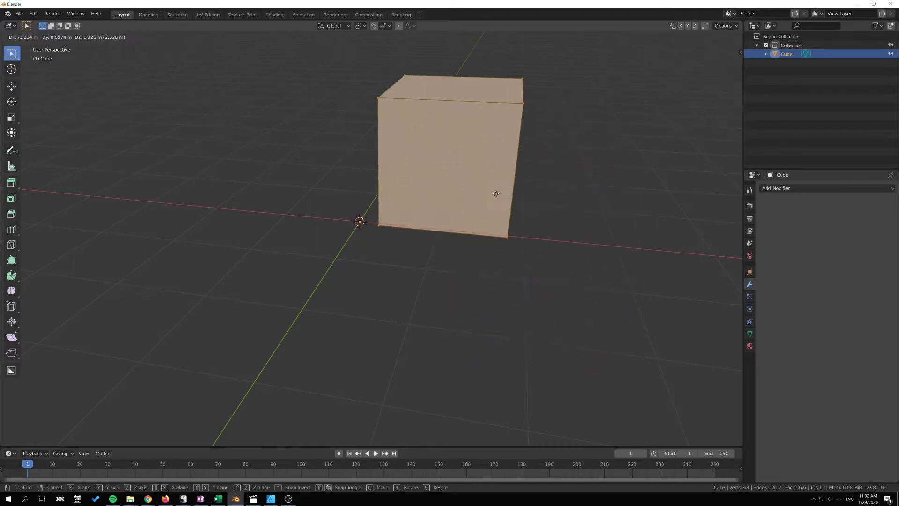
key(Escape)
key(Tab)
Add a Mirror modifier to the cube and inspect the mirrored copy.
click(826, 188)
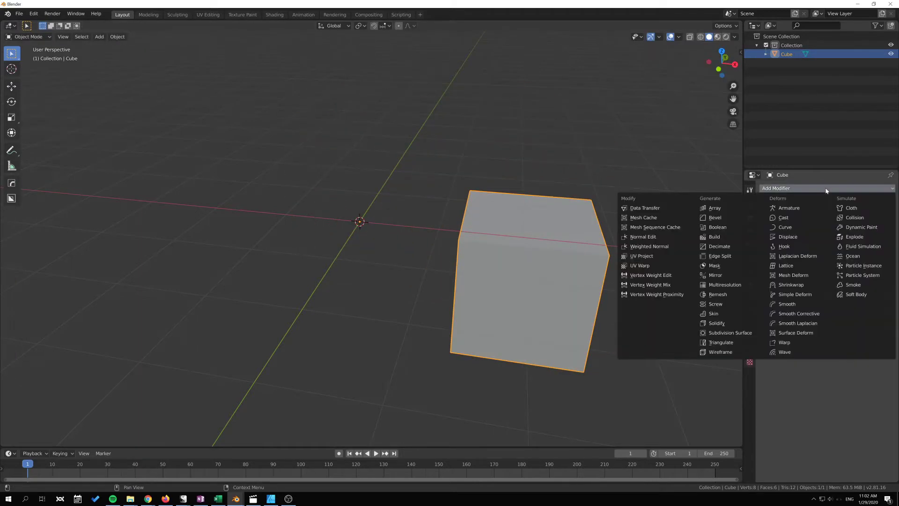
click(827, 190)
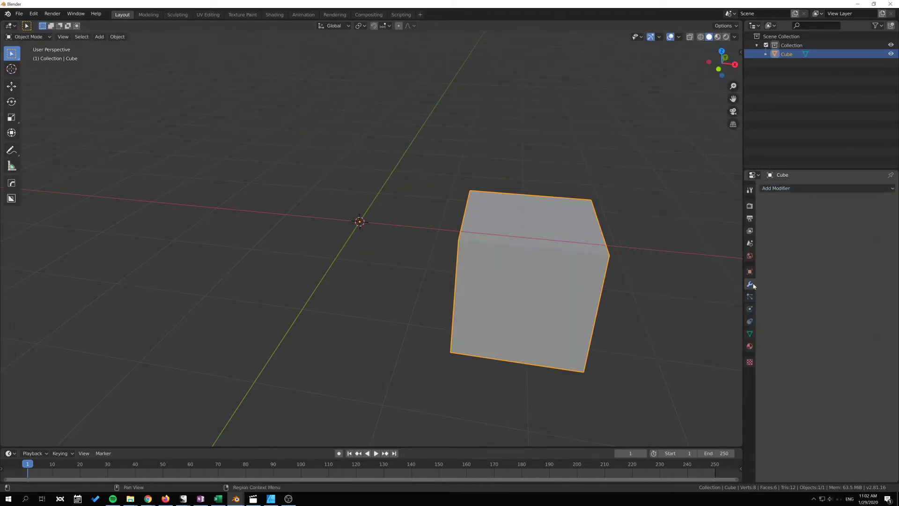
click(795, 188)
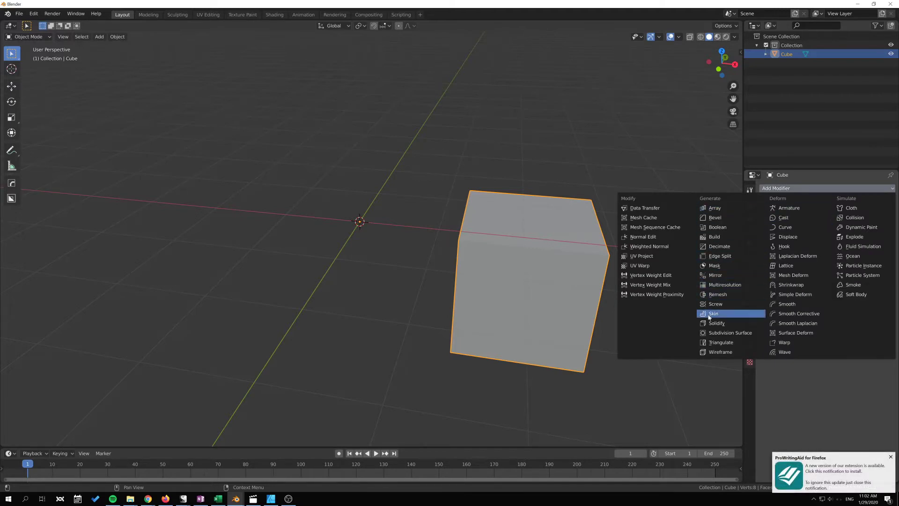
click(723, 279)
middle_drag(628, 325, 648, 261)
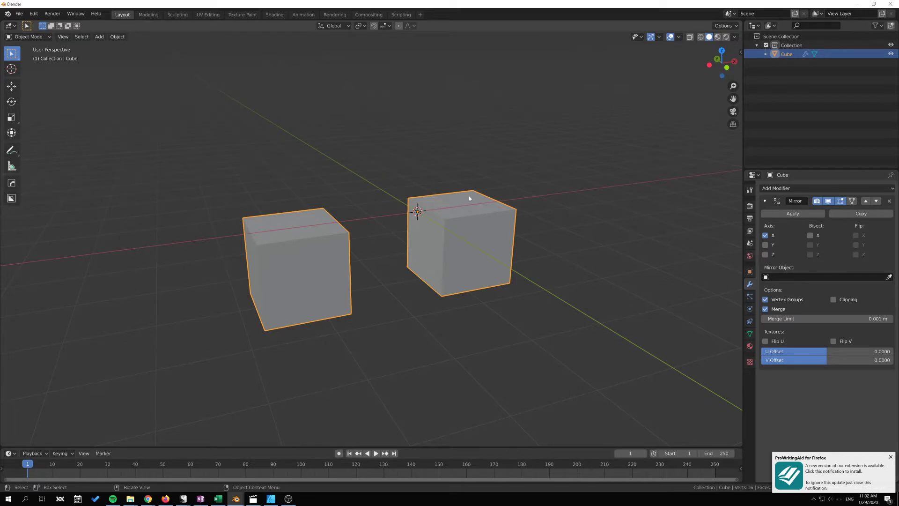
middle_drag(470, 199, 492, 231)
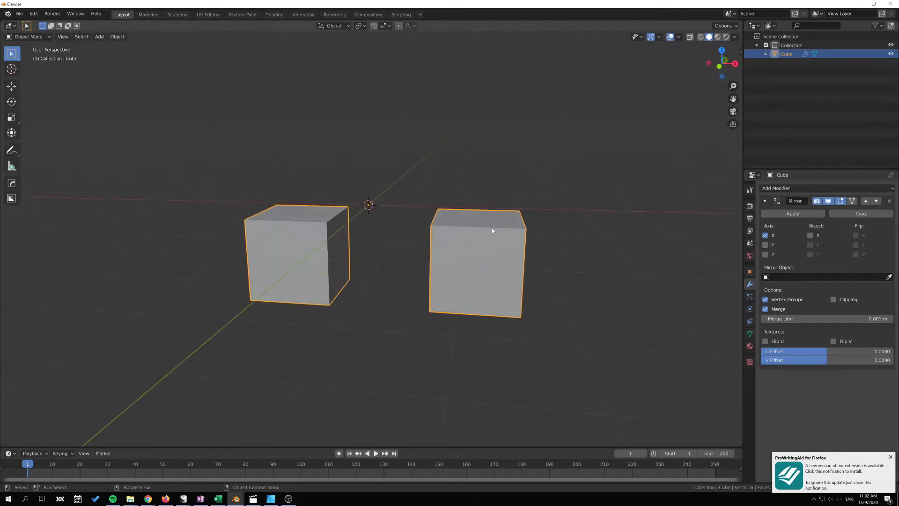
middle_drag(319, 235, 429, 238)
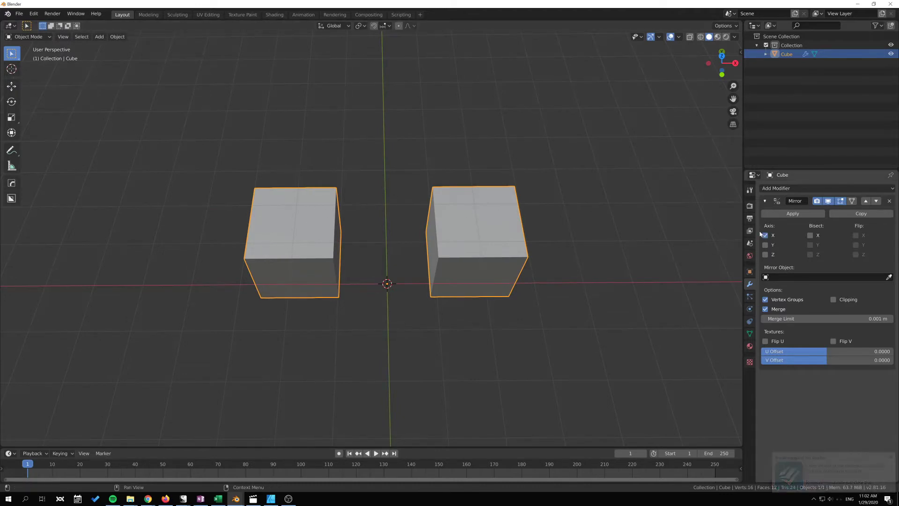
Enable mirroring on the Y and Z axes in addition to X.
scroll(528, 281, down, 4)
middle_drag(510, 275, 517, 341)
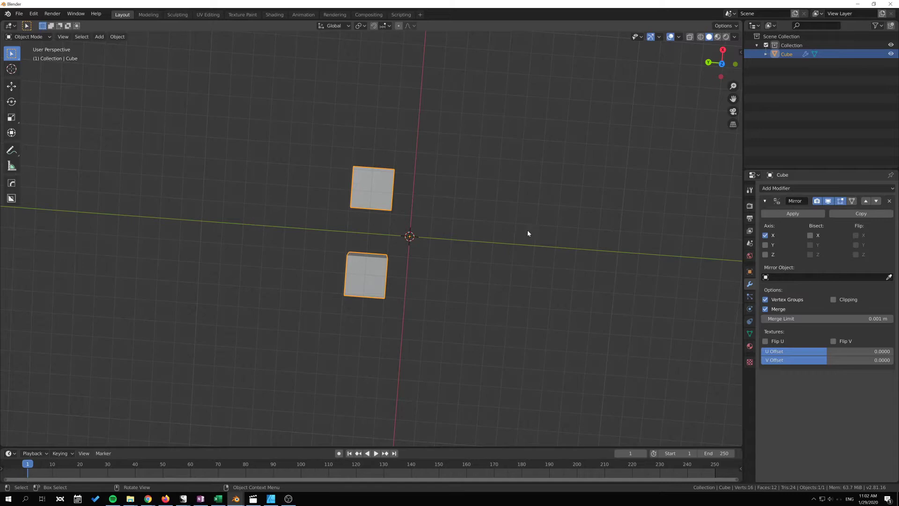
middle_drag(527, 233, 435, 204)
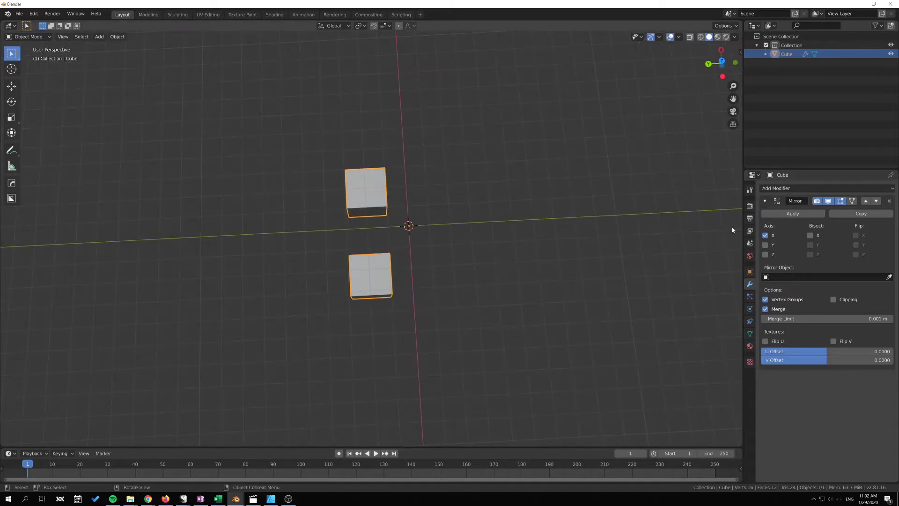
middle_drag(733, 230, 522, 193)
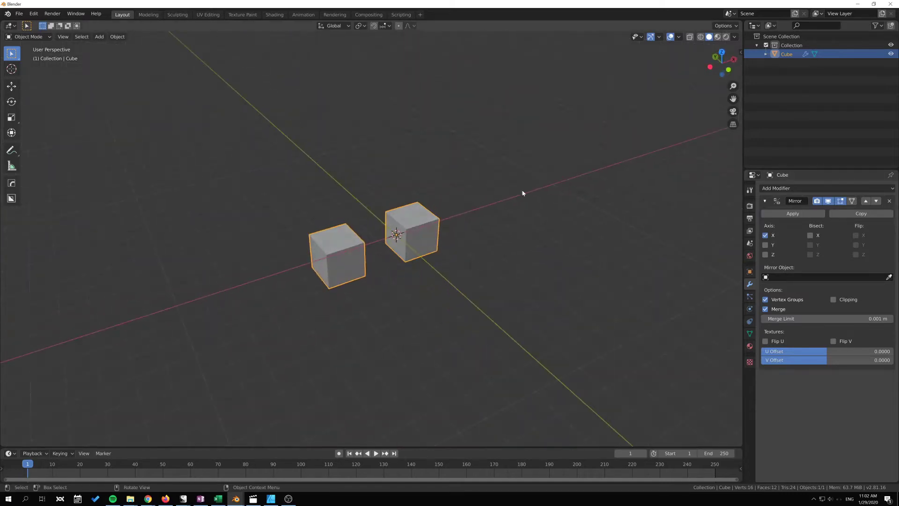
click(765, 245)
middle_drag(522, 231, 511, 271)
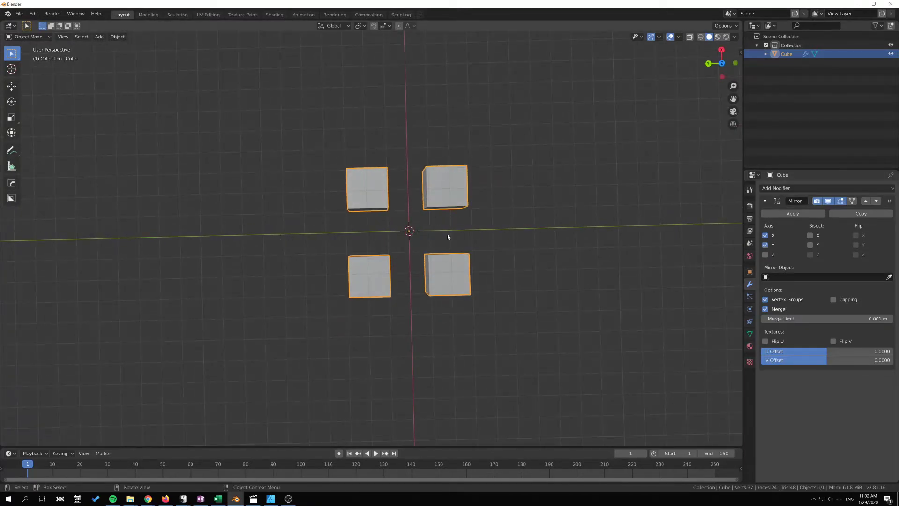
click(766, 254)
middle_drag(569, 277, 431, 187)
middle_drag(514, 253, 600, 239)
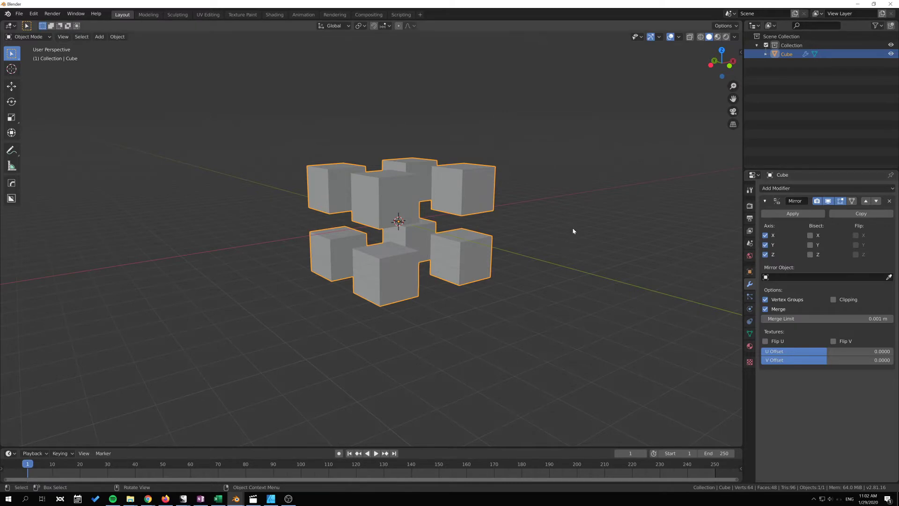
scroll(568, 237, up, 3)
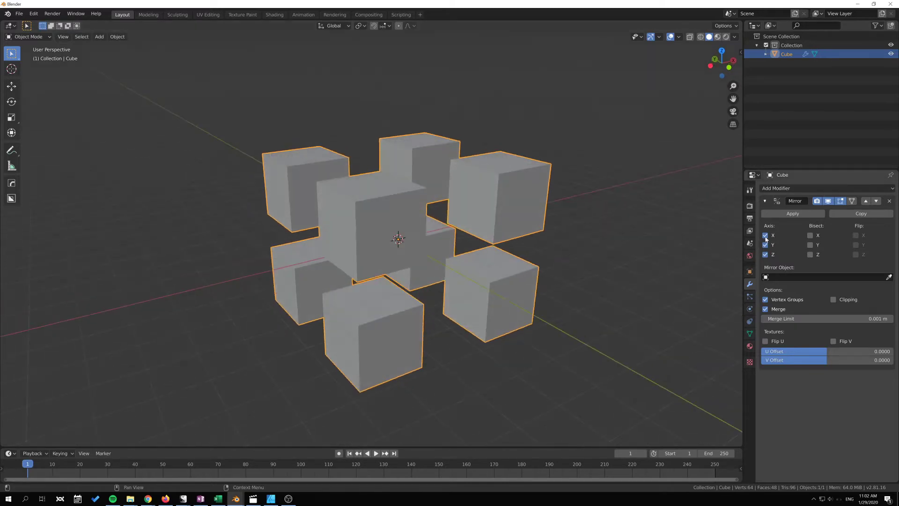
Try the Mirror modifier's Bisect option on the X, Y and Z axes and switch it back off.
click(811, 254)
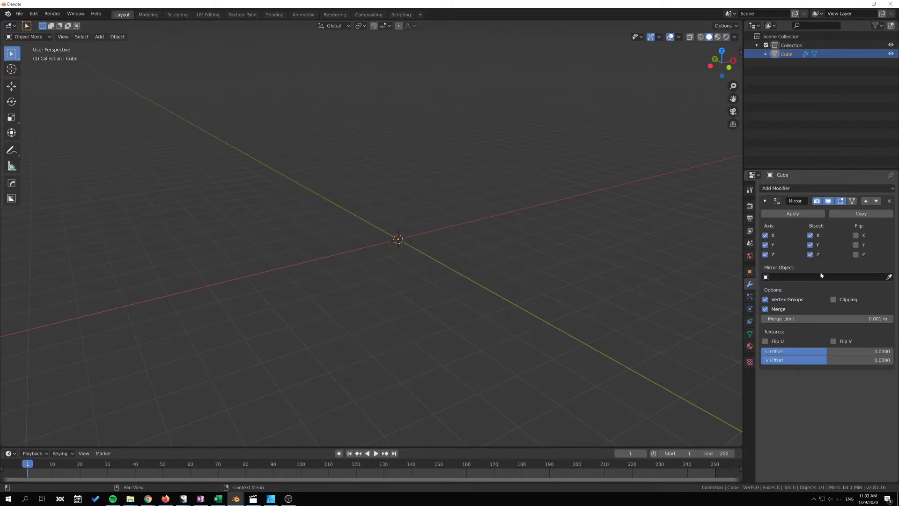
click(811, 254)
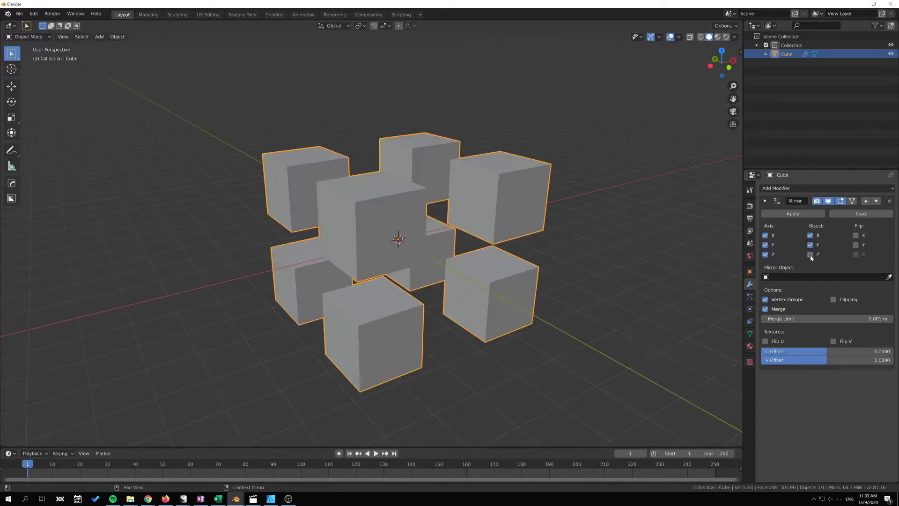
drag(859, 237, 860, 250)
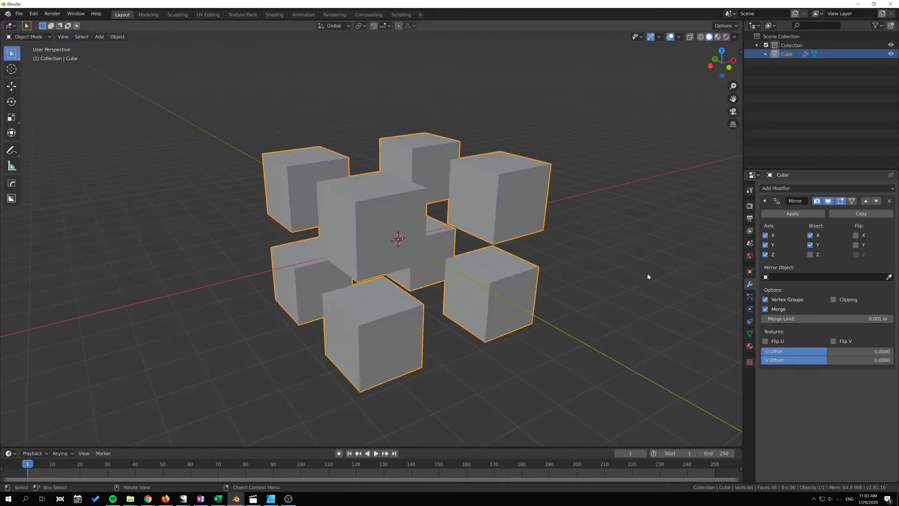
middle_drag(647, 274, 654, 276)
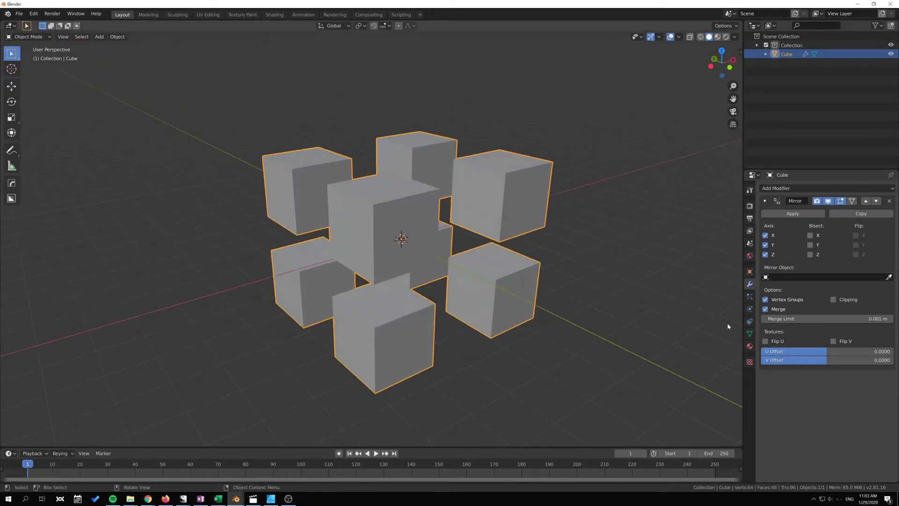
Restrict the Mirror modifier to the X axis by disabling the Y and Z axes.
click(765, 236)
click(766, 245)
click(766, 255)
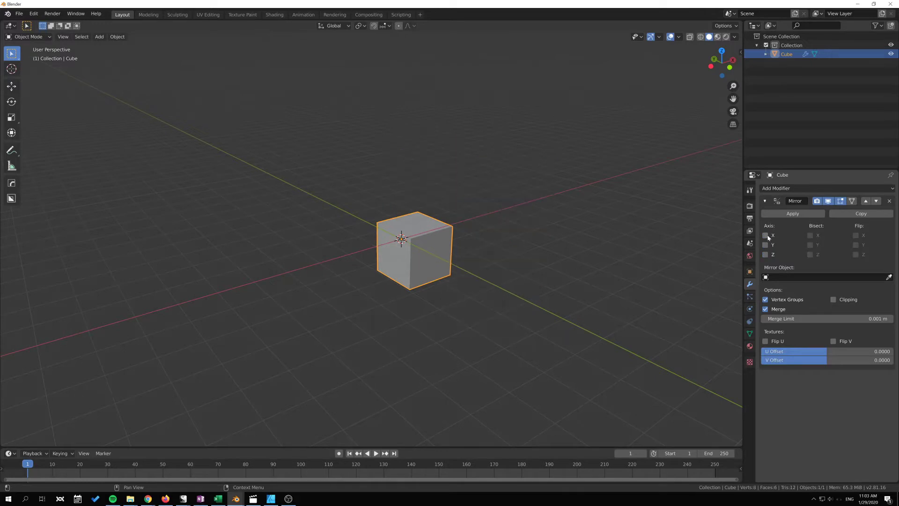
click(765, 236)
Set Edit Mode to face selection and select all of the cube's faces.
middle_drag(506, 261, 453, 217)
key(Tab)
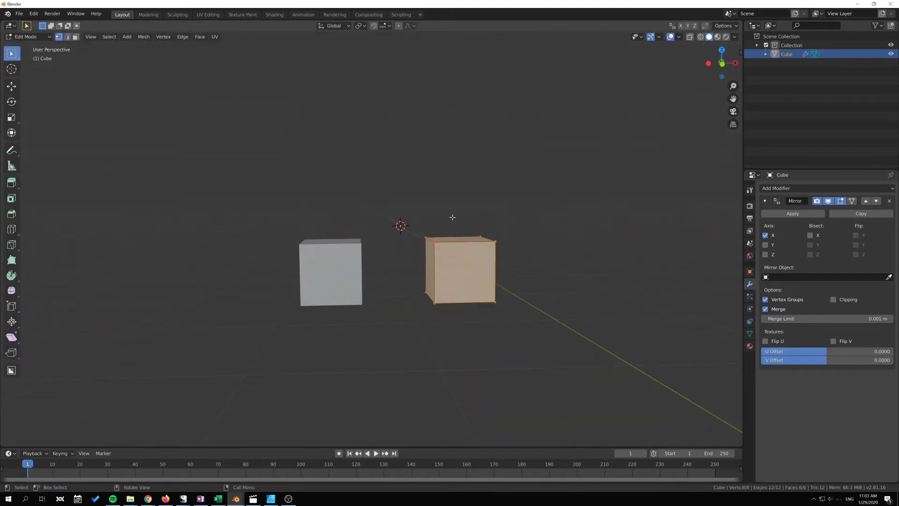
key(3)
click(431, 262)
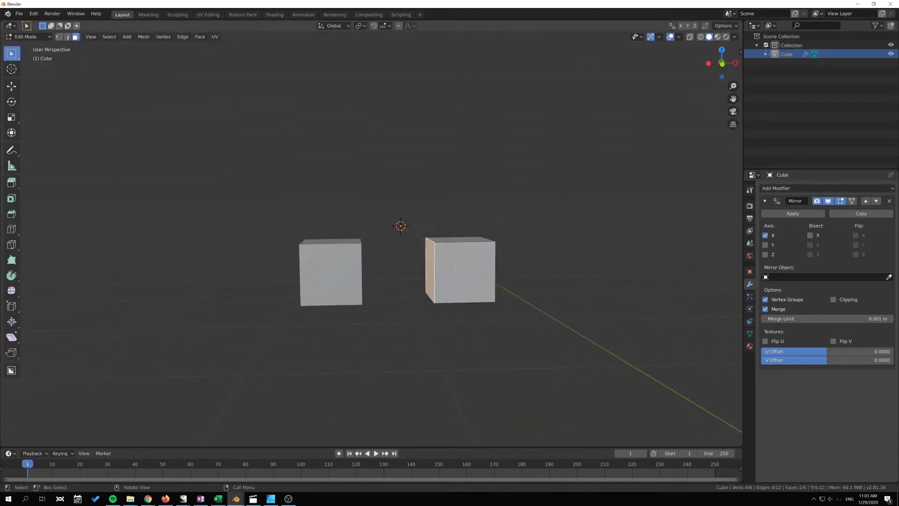
key(Tab)
middle_drag(506, 274, 558, 295)
key(Tab)
key(a)
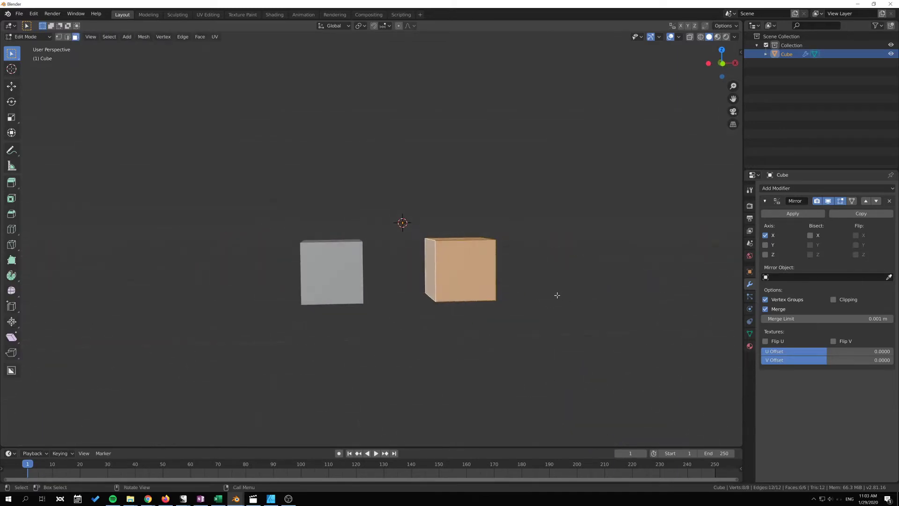
Enable Bisect on X and move the selected mesh along the X axis so it overlaps the mirror plane.
click(810, 236)
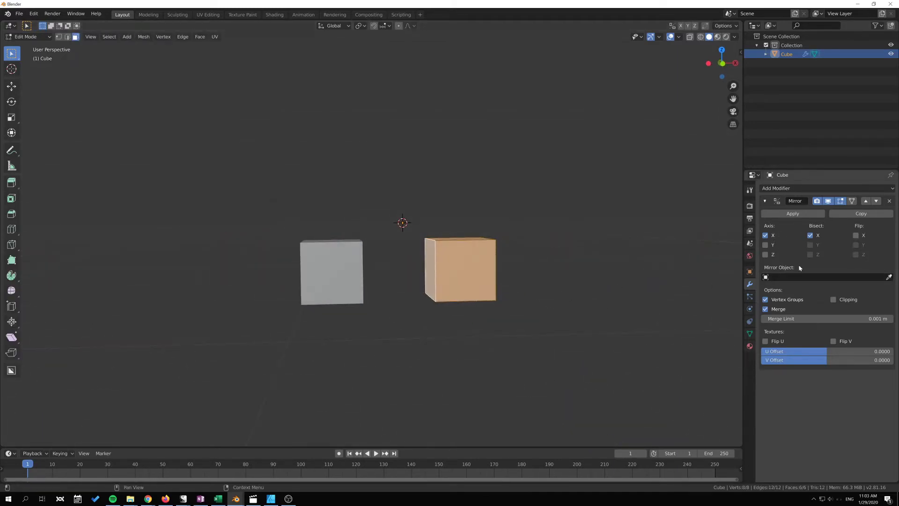
middle_drag(509, 330, 540, 317)
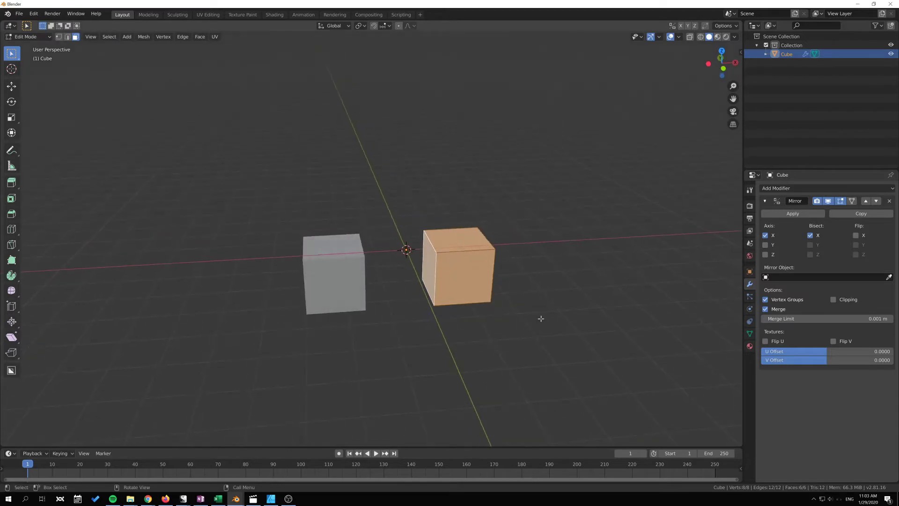
key(g)
key(x)
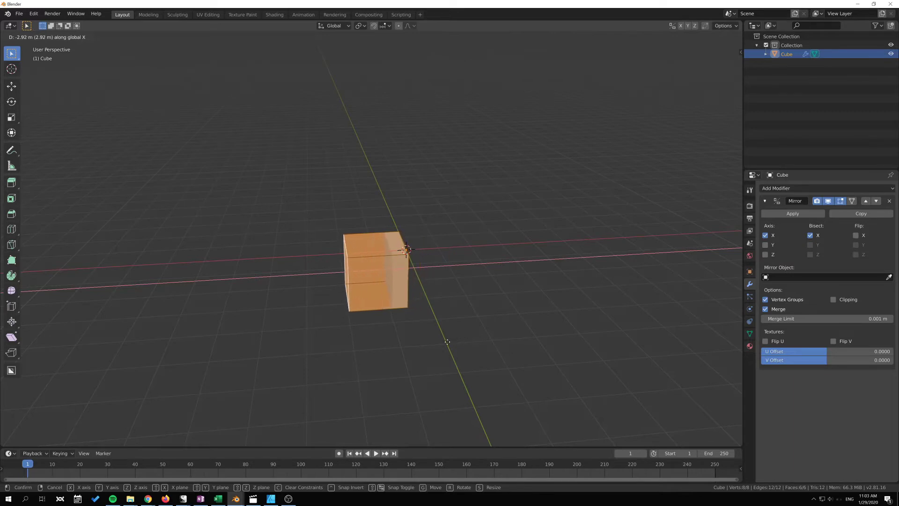
click(568, 327)
middle_drag(445, 314, 419, 324)
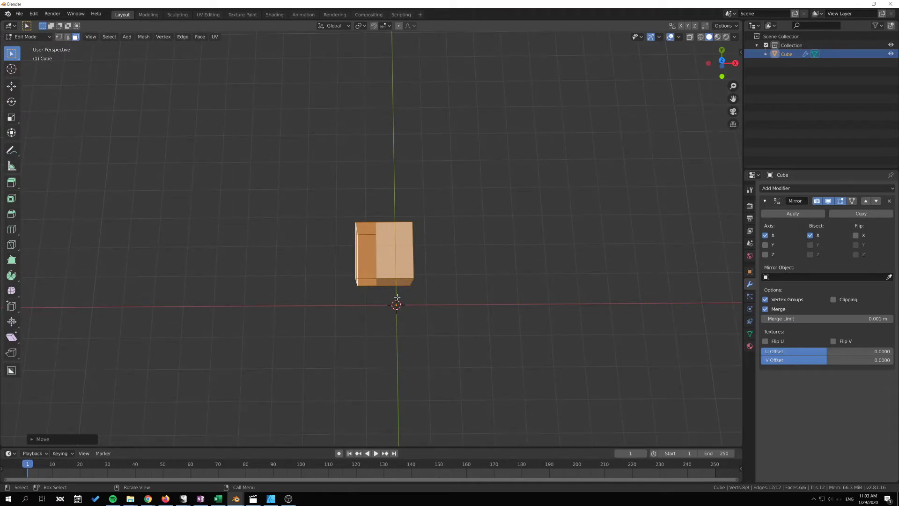
middle_drag(315, 225, 450, 261)
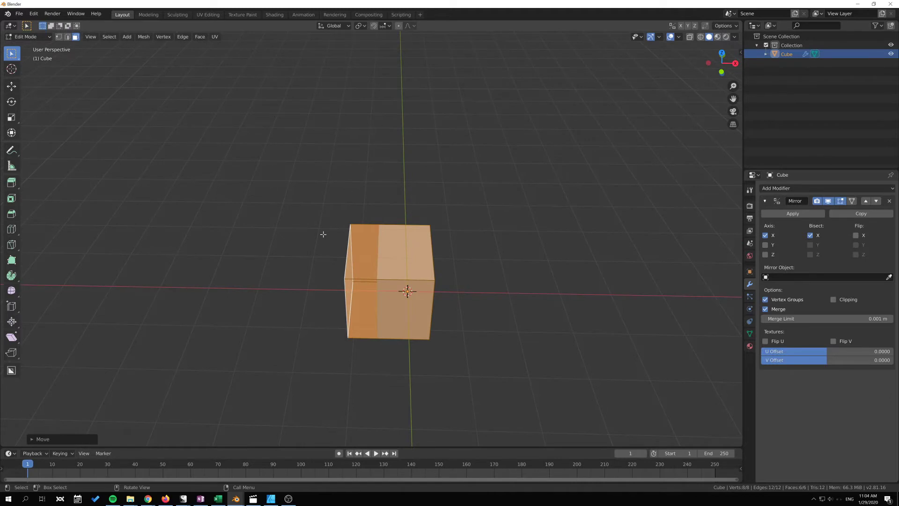
middle_drag(323, 234, 388, 303)
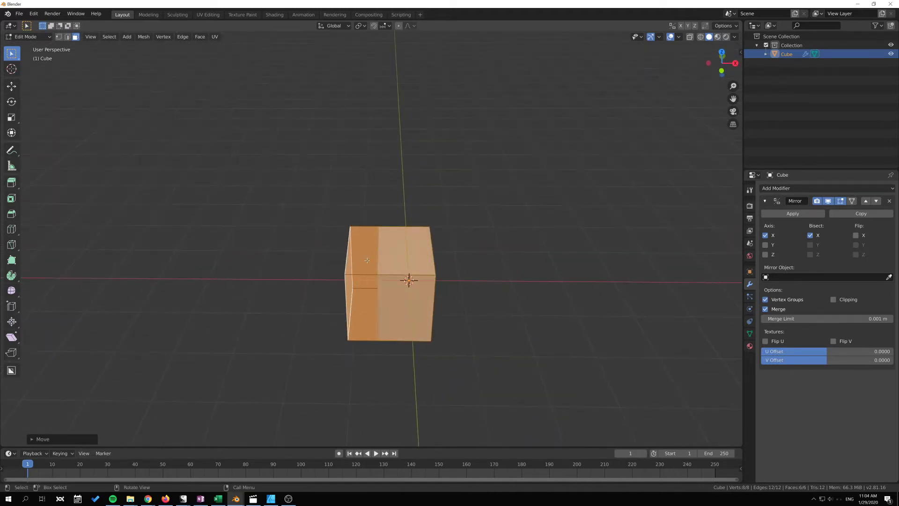
middle_drag(367, 260, 342, 284)
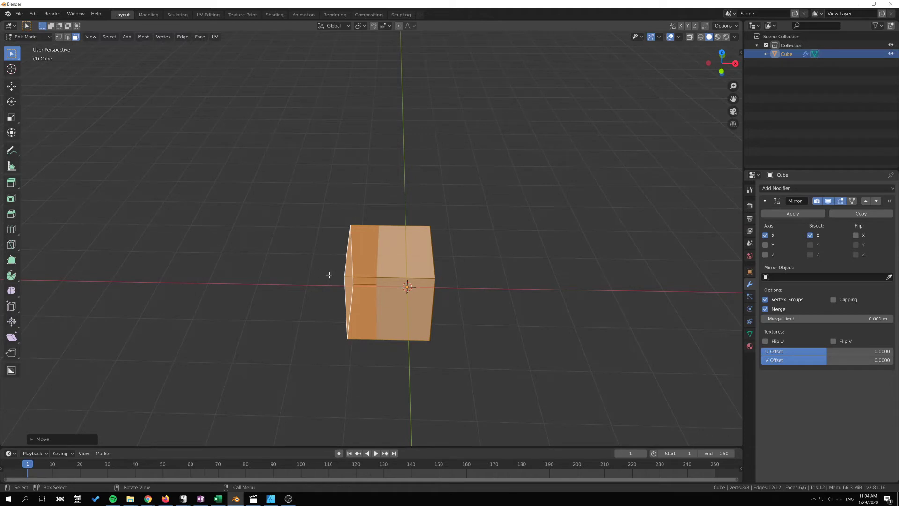
Switch Bisect on X off to compare the mirrored overlap and turn it back on.
click(811, 235)
middle_drag(679, 262, 493, 306)
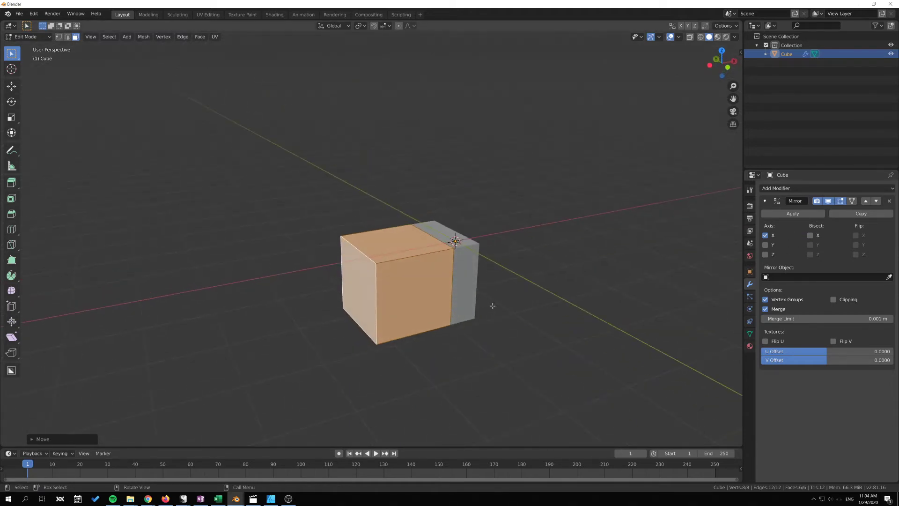
click(811, 235)
Enable Flip on X and move the selected mesh back and forth across the mirror plane.
click(856, 235)
middle_drag(586, 281, 522, 285)
key(g)
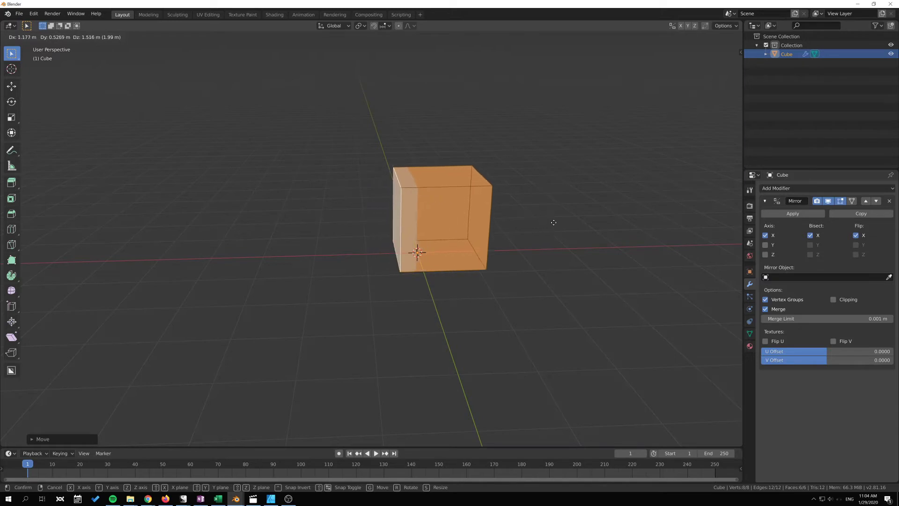
click(605, 223)
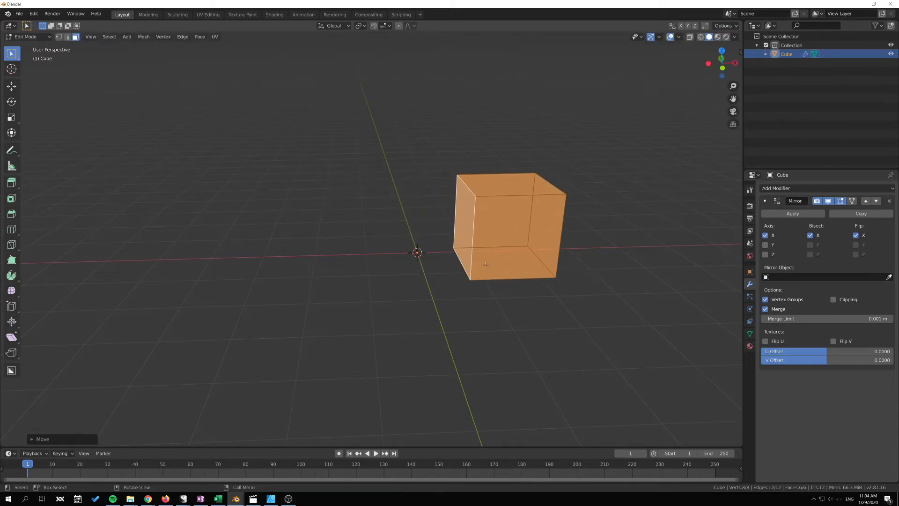
key(g)
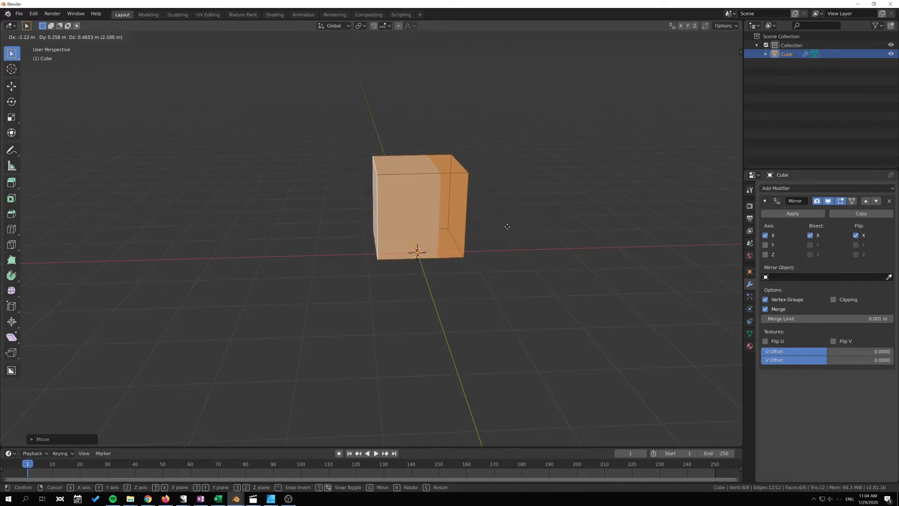
click(564, 227)
Move the mesh along X to the positive side of the mirror plane and check the result in Object Mode before returning to Edit Mode.
middle_drag(564, 226, 505, 203)
mouse_move(336, 198)
middle_down()
mouse_move(375, 270)
mouse_move(322, 202)
middle_up()
middle_drag(507, 256, 524, 235)
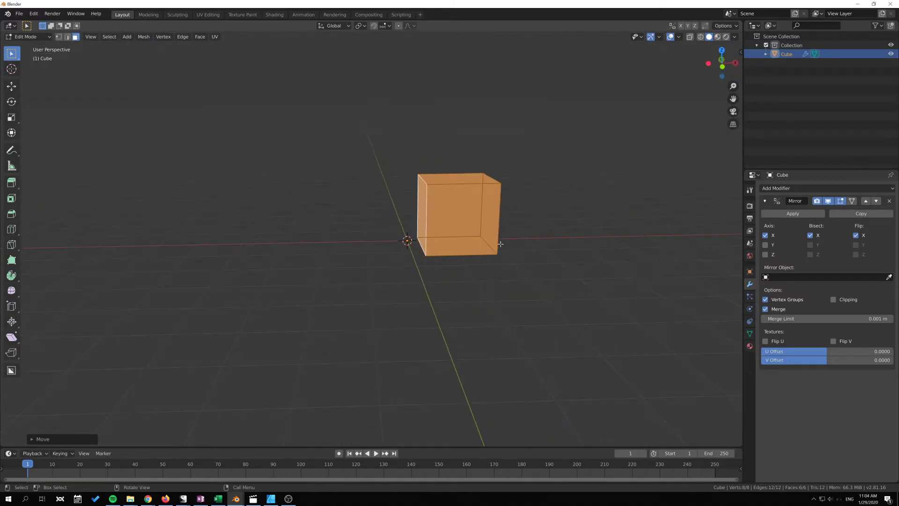
key(x)
click(574, 251)
key(Tab)
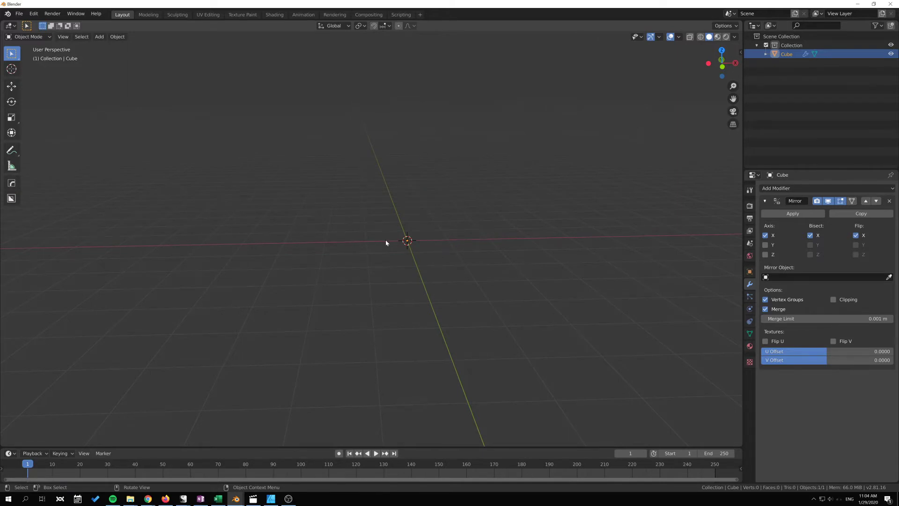
key(Tab)
Move the selected mesh across the mirror plane to the negative X side.
middle_drag(487, 251, 522, 241)
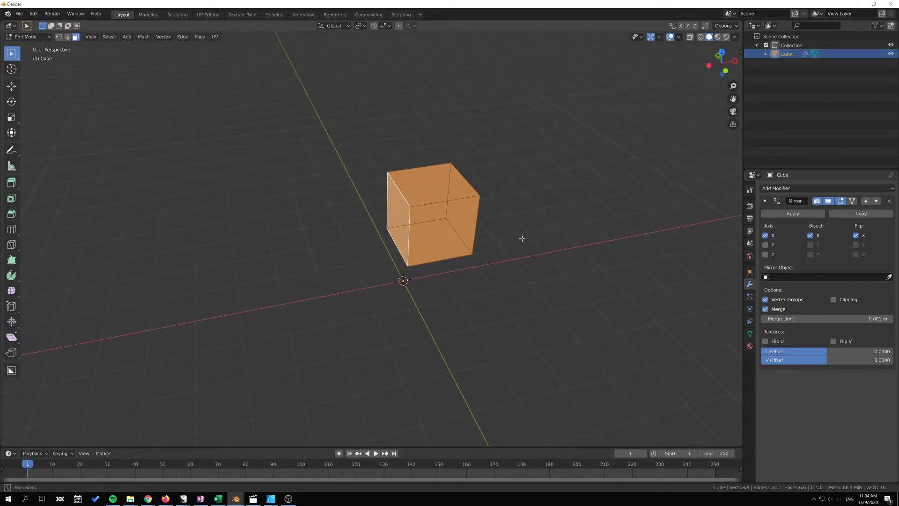
key(g)
click(412, 261)
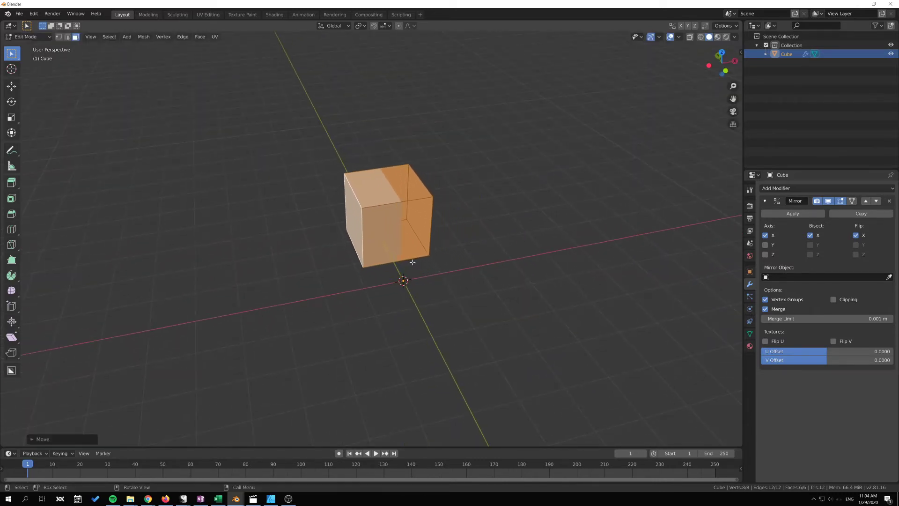
key(g)
click(355, 265)
Enable the Y axis with Bisect and Flip on Y in the Mirror modifier.
click(765, 245)
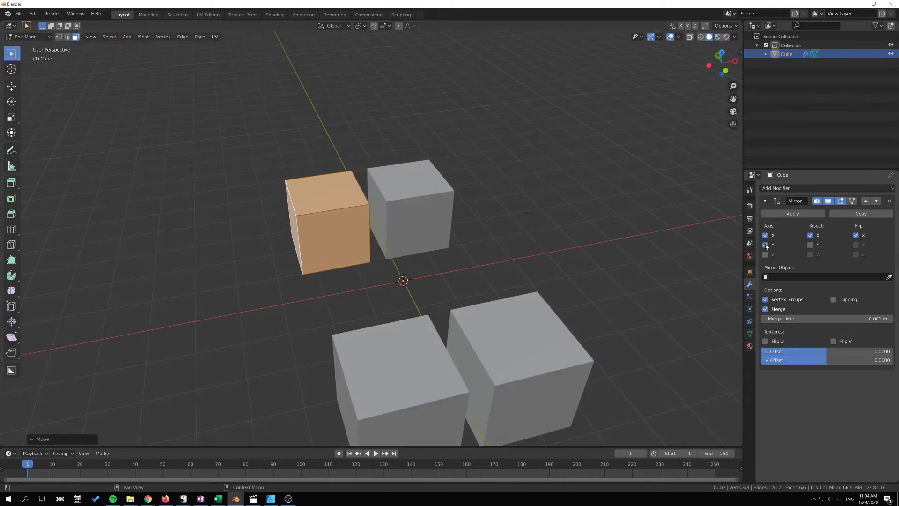
click(857, 246)
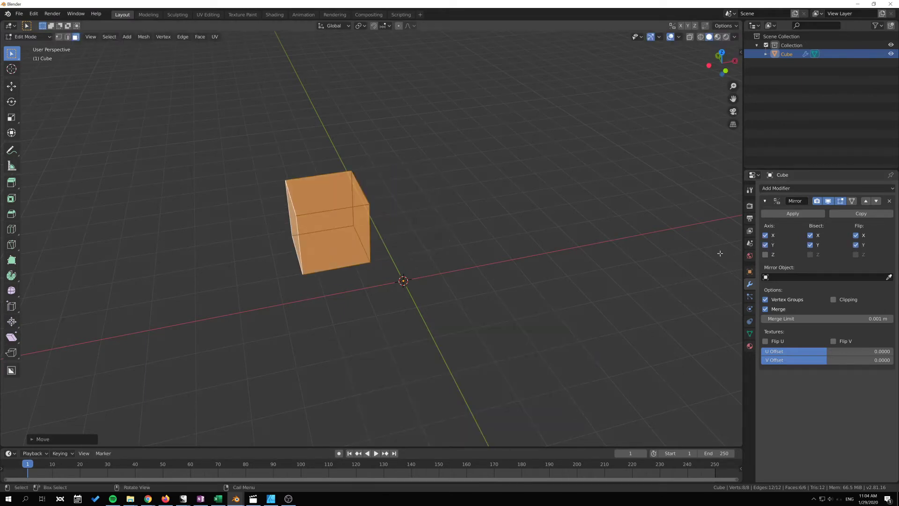
key(g)
right_click(500, 208)
middle_drag(437, 271, 478, 228)
key(g)
right_click(474, 244)
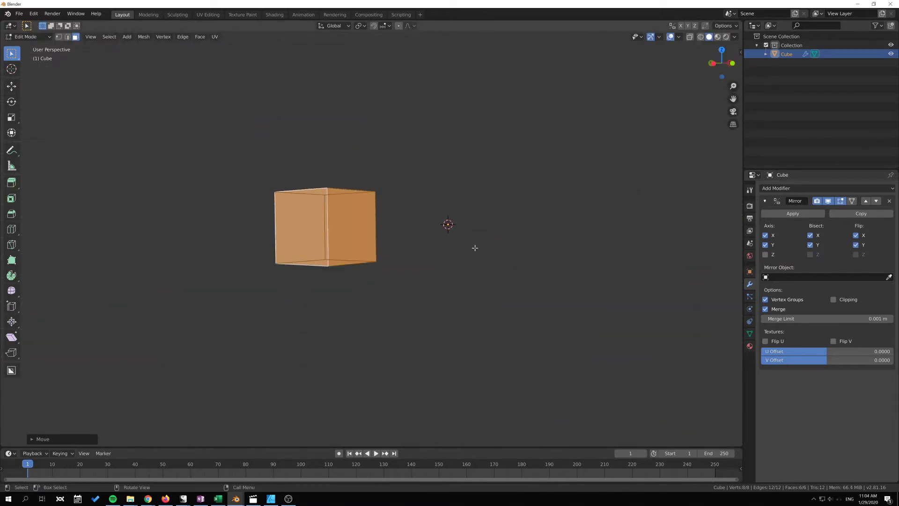
Disable Flip on Y and move the selected mesh farther from the X mirror plane.
click(856, 245)
middle_drag(459, 300, 478, 277)
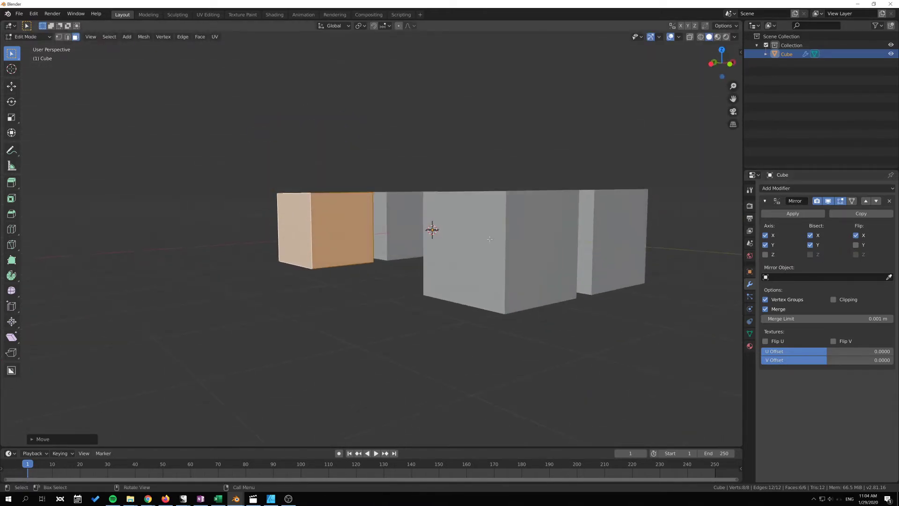
key(g)
click(475, 235)
middle_drag(516, 217, 408, 288)
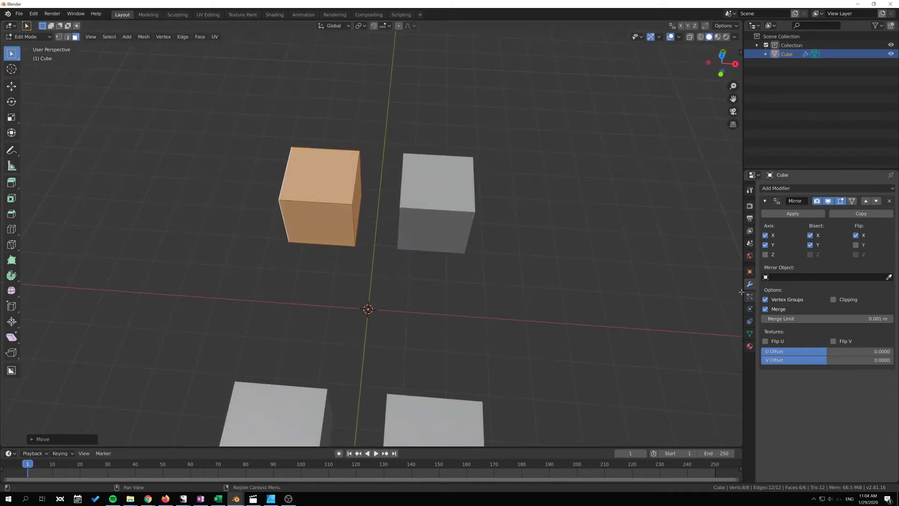
Enable the Z axis with Bisect on Z, and turn Flip on Z on and off to compare.
click(765, 254)
click(856, 256)
click(856, 255)
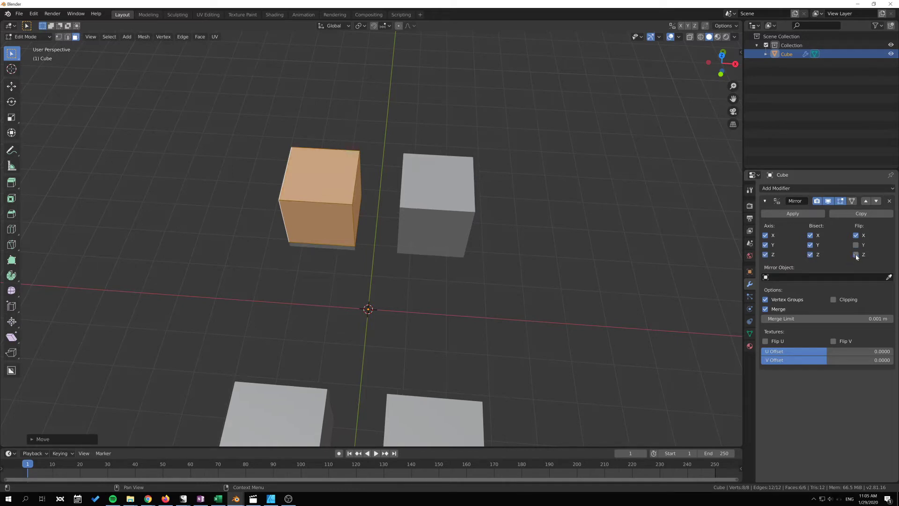
Move the mesh down until only a thin slice stays above the Z mirror plane, and return to Object Mode.
middle_drag(512, 323, 562, 263)
key(g)
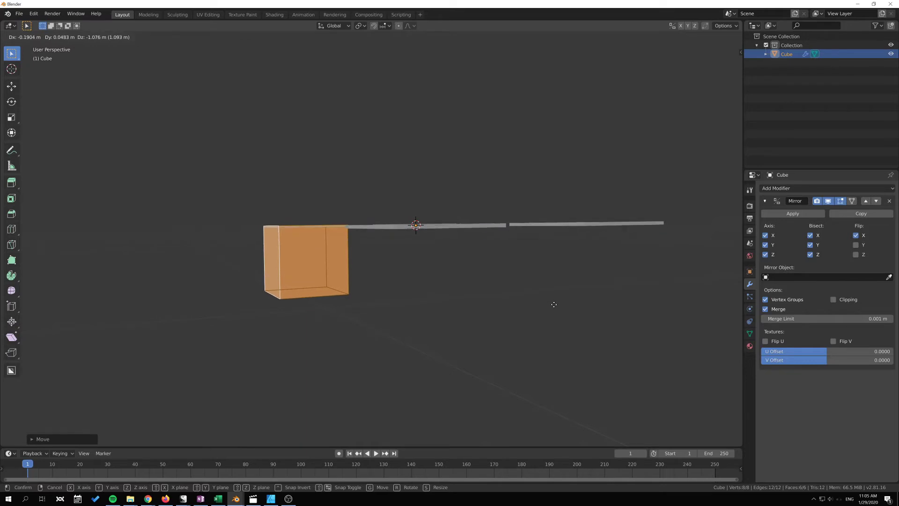
click(554, 303)
middle_drag(555, 303, 633, 307)
key(Tab)
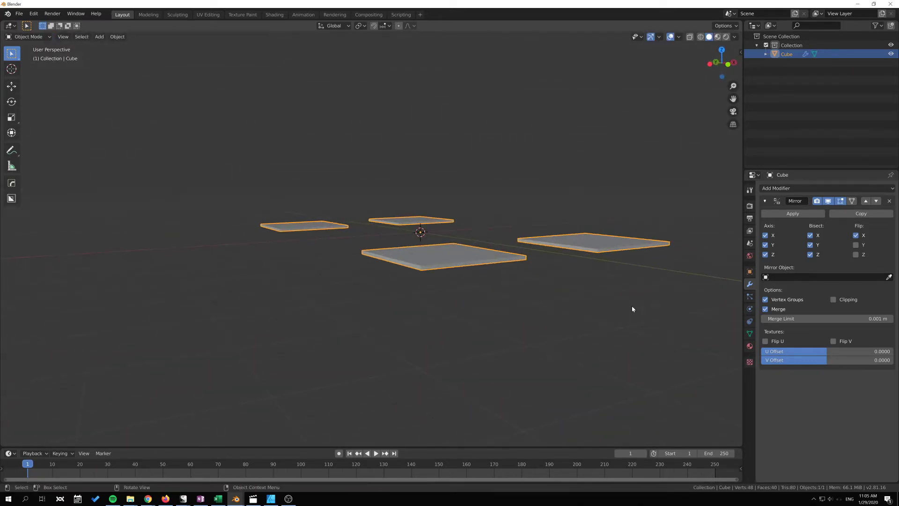
Disable Bisect on all three axes and restrict the Mirror modifier to the X axis.
drag(811, 235, 815, 256)
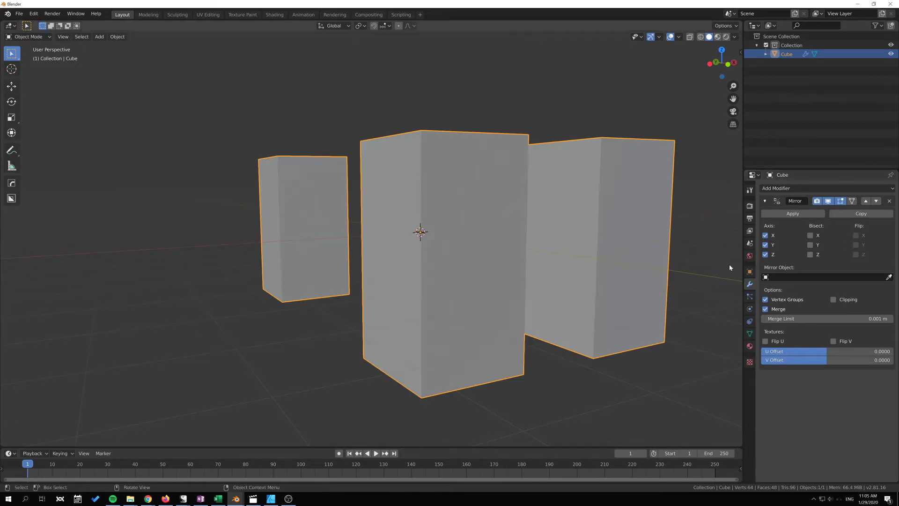
key(ctrl+z)
key(ctrl+z)
scroll(450, 255, up, 3)
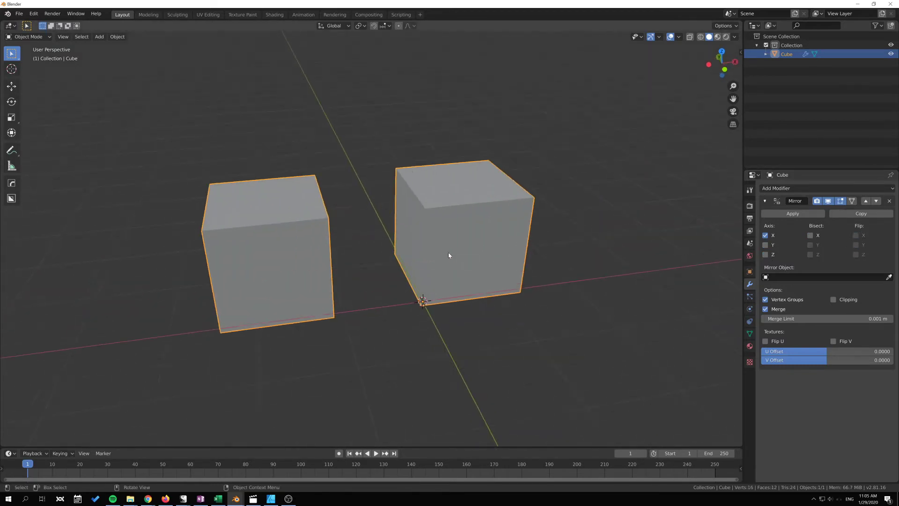
shift+middle_drag(450, 255, 554, 301)
Move the cube's mesh in Edit Mode back over the object's origin.
key(Tab)
key(Tab)
scroll(520, 267, down, 3)
key(Tab)
key(g)
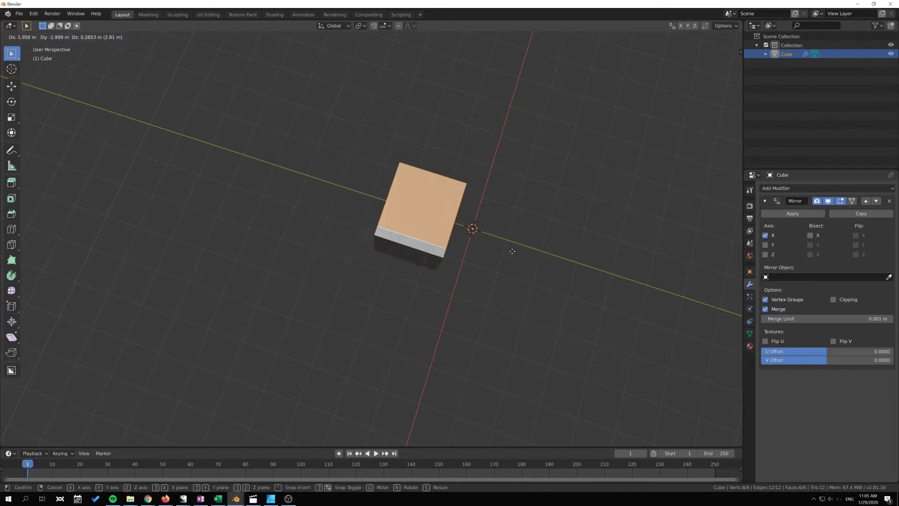
click(546, 250)
middle_drag(546, 249, 499, 284)
key(g)
click(488, 247)
Move the whole cube in Object Mode toward positive X and upward, away from the world origin, and scale it down.
key(Tab)
key(g)
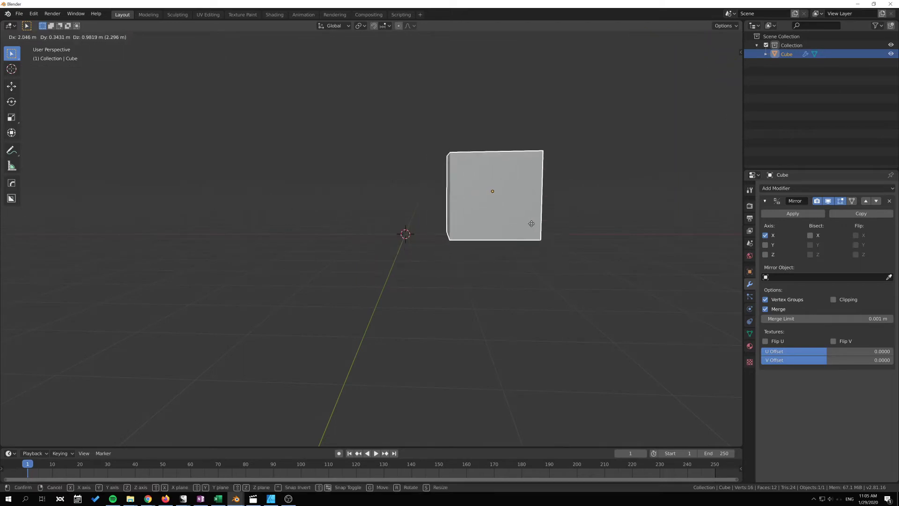
click(536, 230)
middle_drag(537, 231, 492, 239)
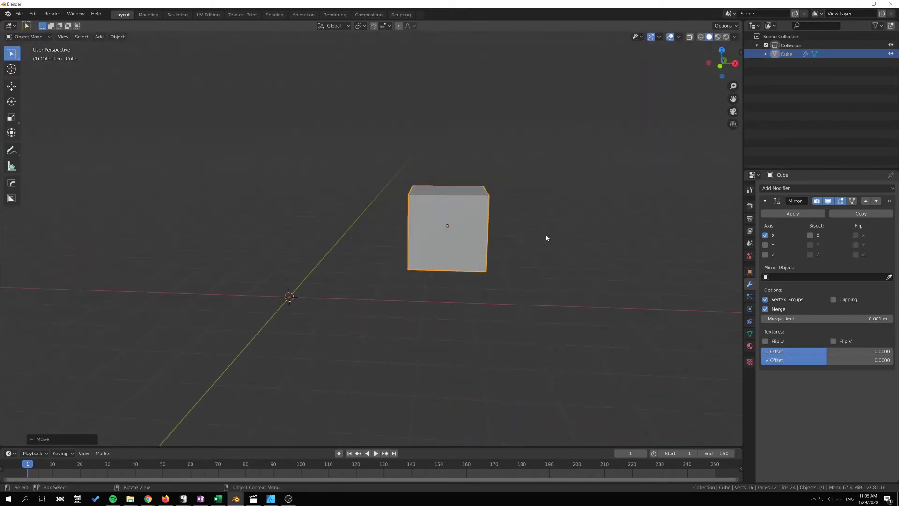
key(s)
click(445, 278)
mouse_move(445, 278)
middle_down()
mouse_move(460, 285)
mouse_move(452, 259)
mouse_move(462, 279)
middle_up()
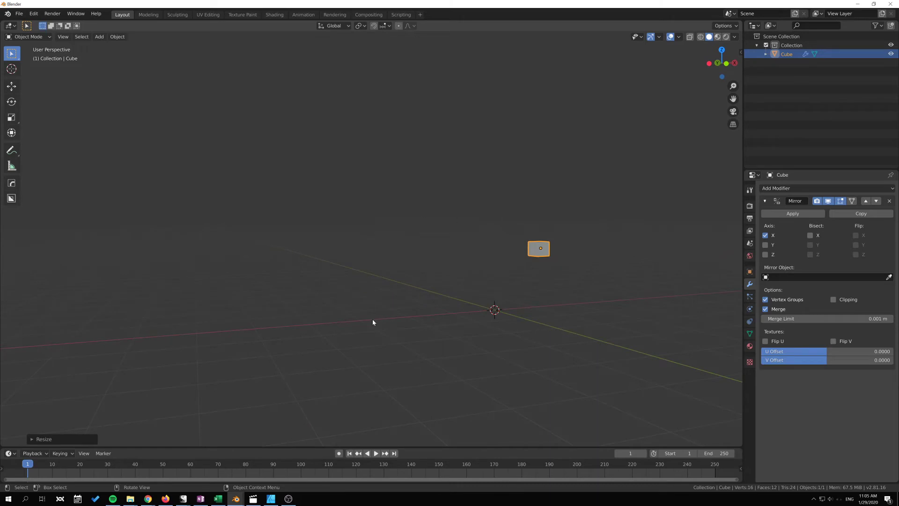
Examine the small cube's position relative to its own origin and the world origin from several angles.
middle_drag(402, 230, 451, 291)
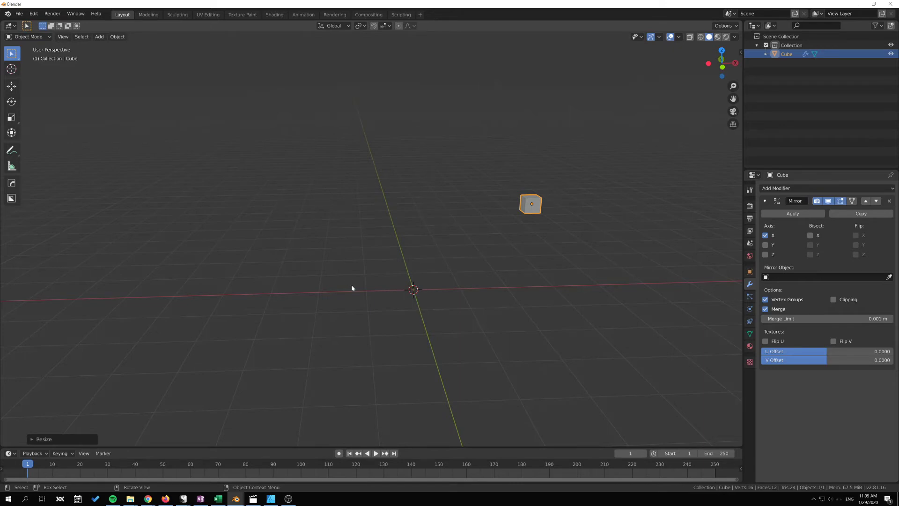
middle_drag(497, 323, 526, 259)
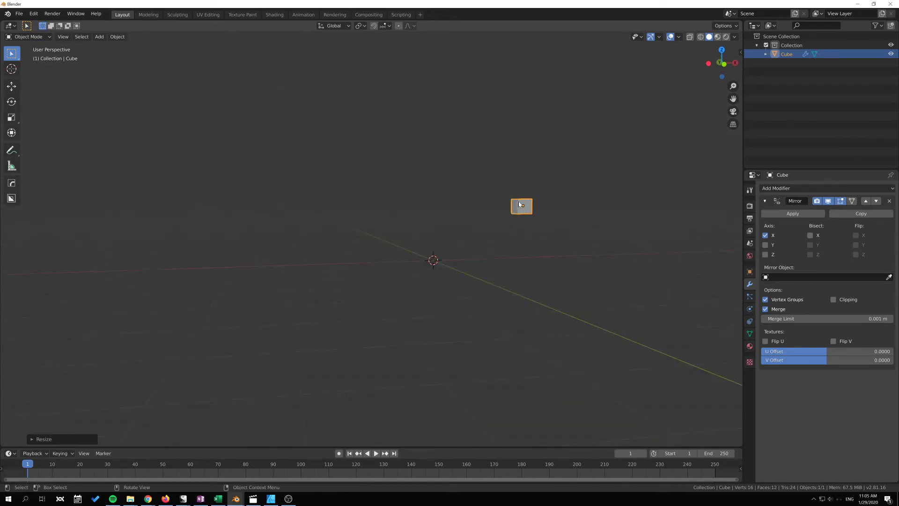
middle_drag(518, 199, 528, 271)
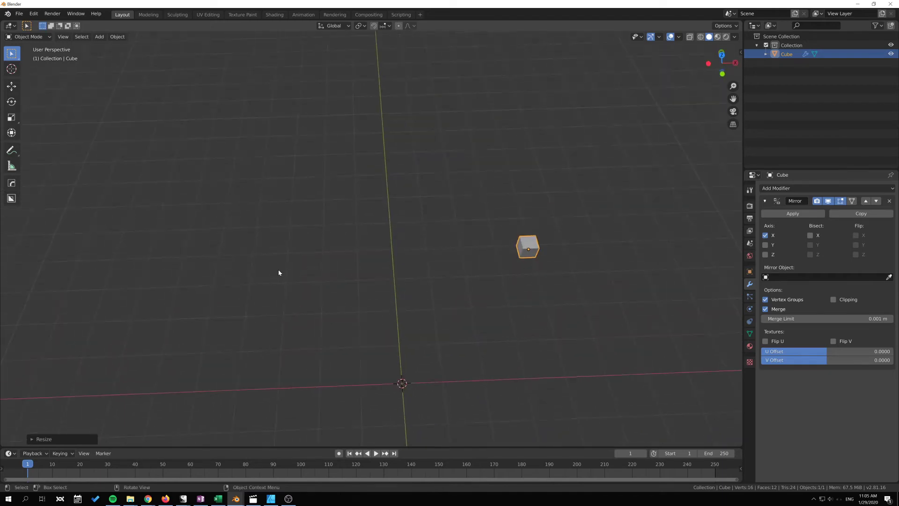
key(KP_Decimal)
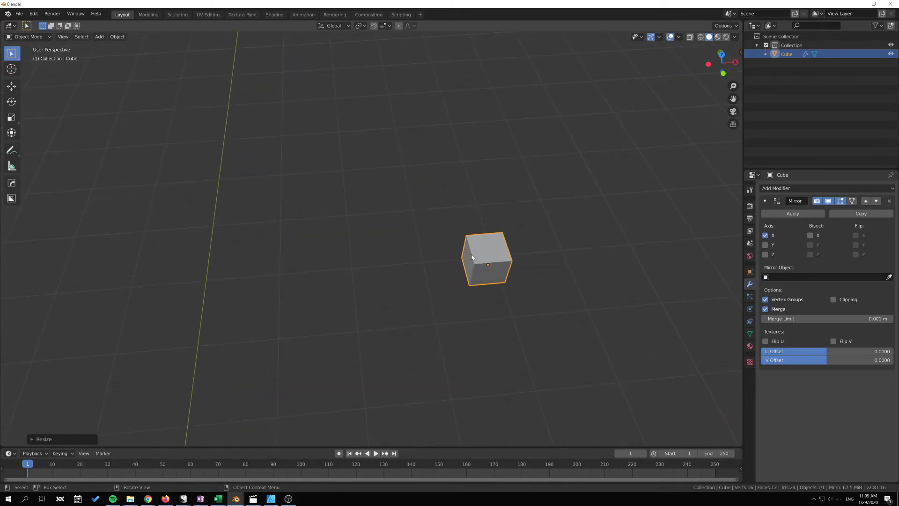
middle_drag(501, 294, 525, 262)
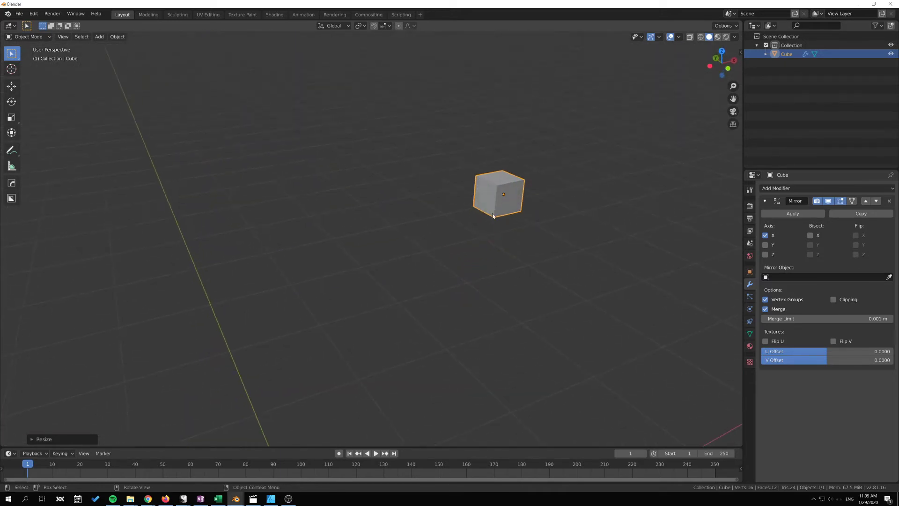
scroll(469, 303, down, 3)
shift+middle_drag(469, 303, 493, 206)
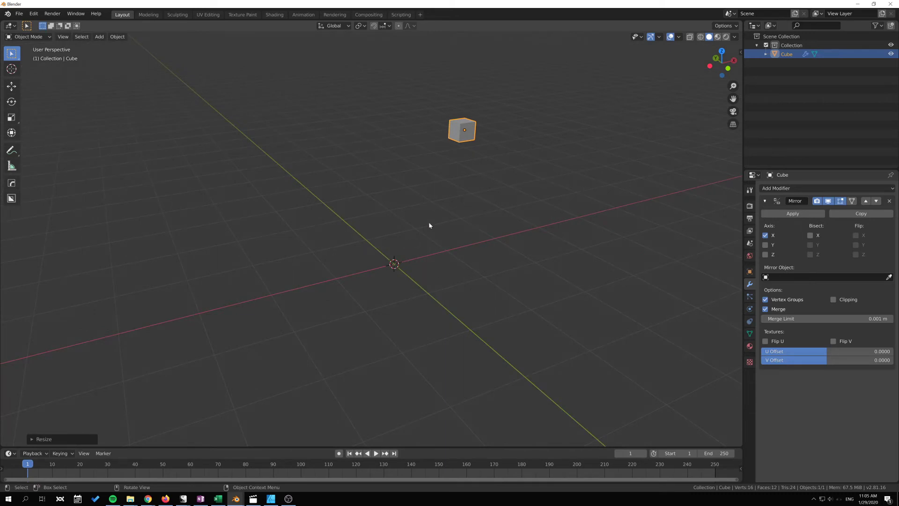
middle_drag(430, 225, 650, 325)
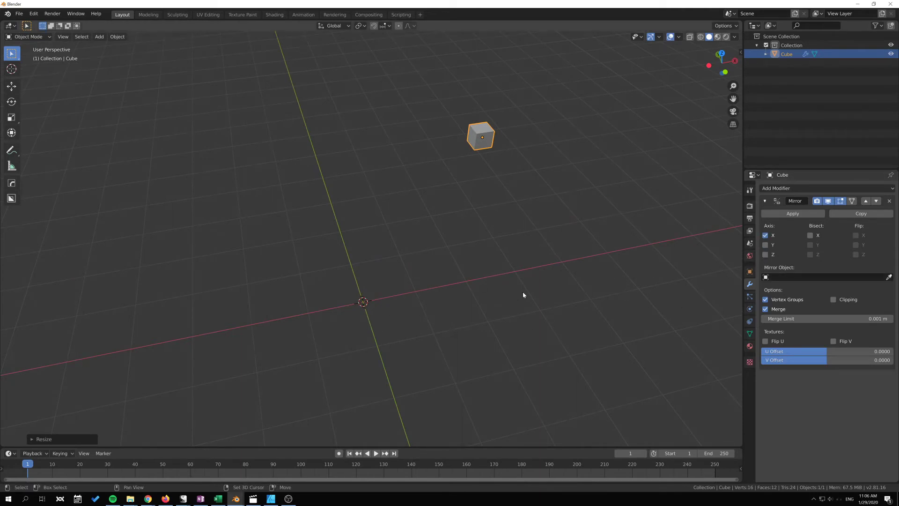
middle_drag(525, 297, 577, 308)
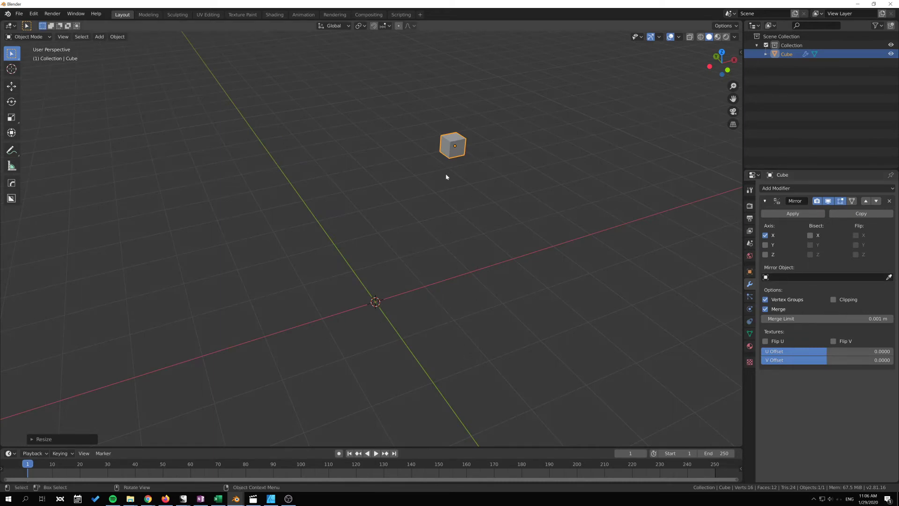
Add an empty object at the world origin.
key(shift+a)
mouse_move(442, 258)
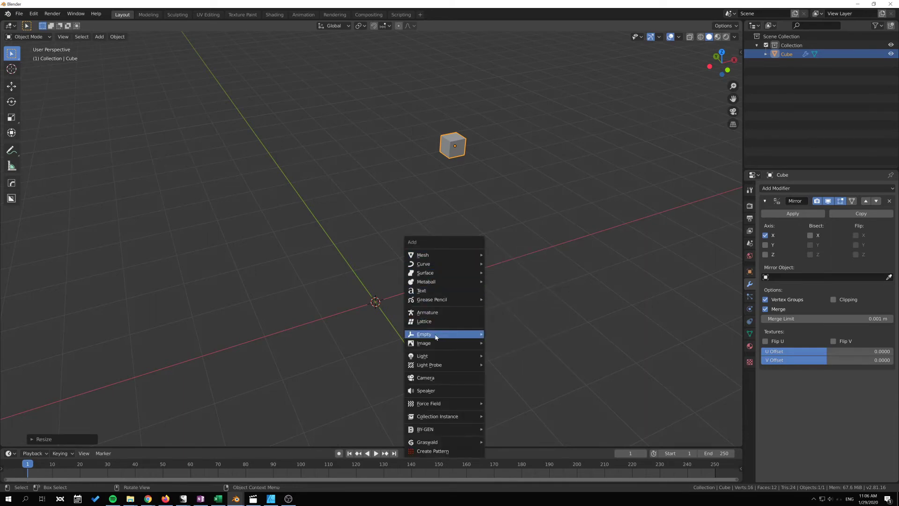
mouse_move(440, 337)
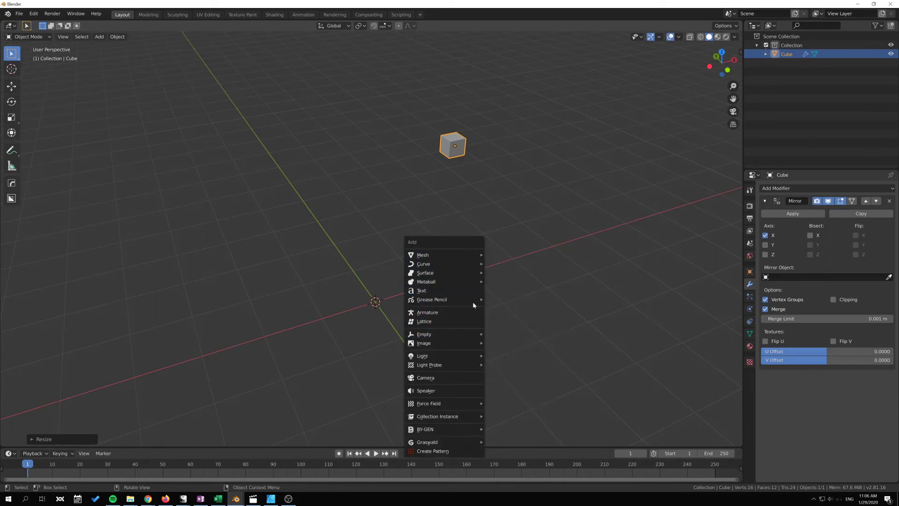
key(Escape)
key(shift+a)
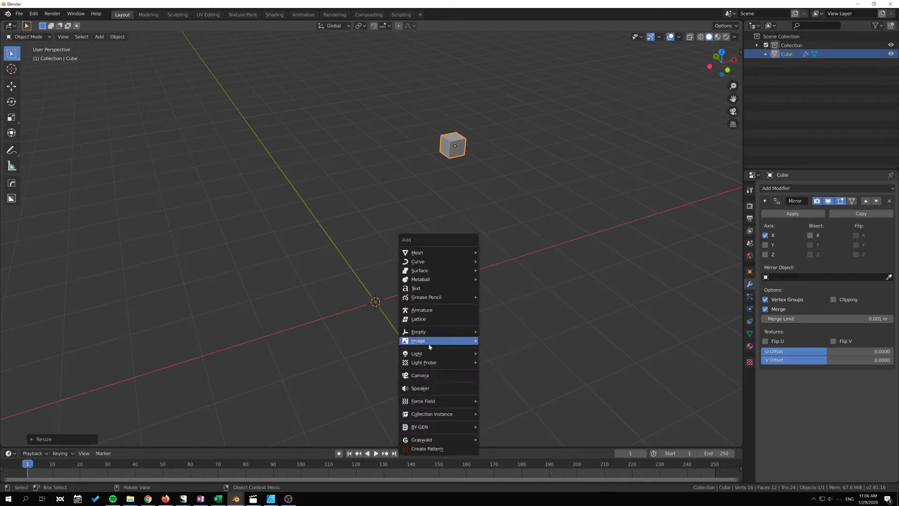
click(506, 336)
Select the cube and set the Empty as the Mirror modifier's Mirror Object.
middle_drag(506, 335, 493, 195)
click(479, 171)
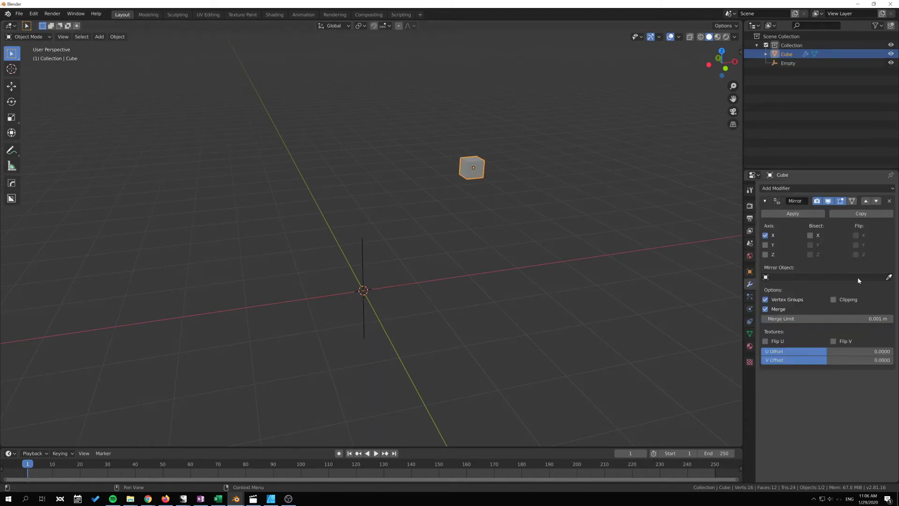
click(797, 278)
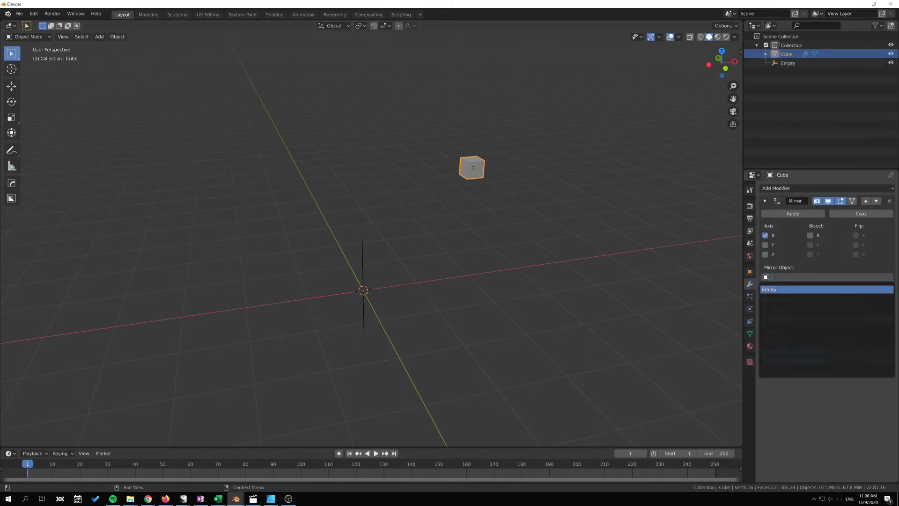
key(Return)
middle_drag(497, 262, 544, 277)
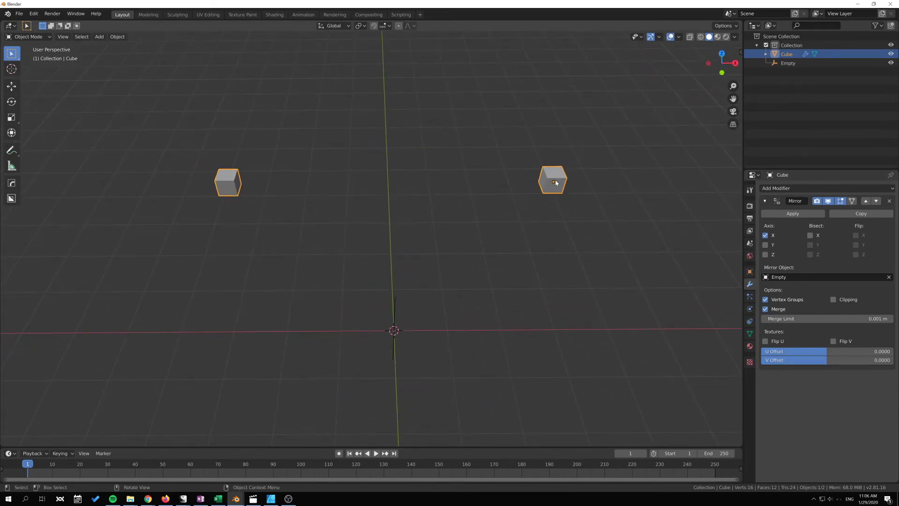
Select the empty and reselect the cube, examining how both mirrored cubes sit relative to the empty.
drag(380, 290, 412, 350)
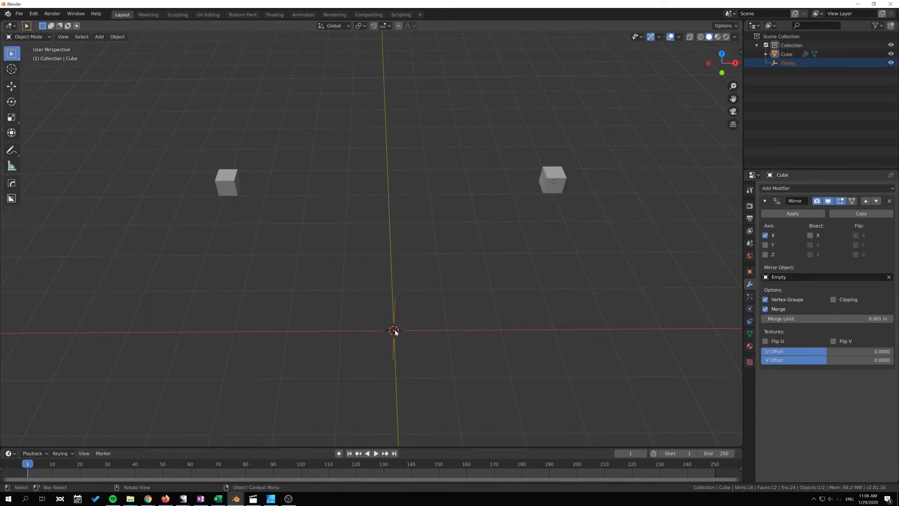
click(563, 178)
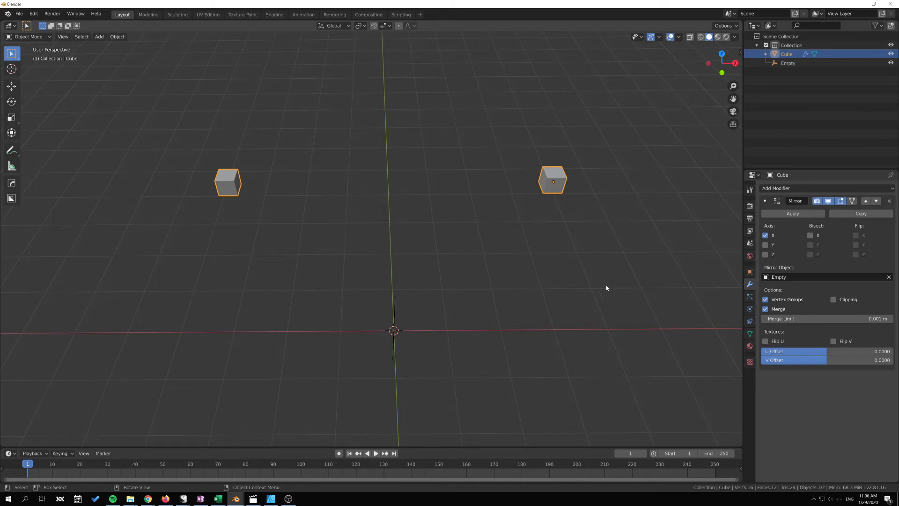
middle_drag(606, 287, 590, 311)
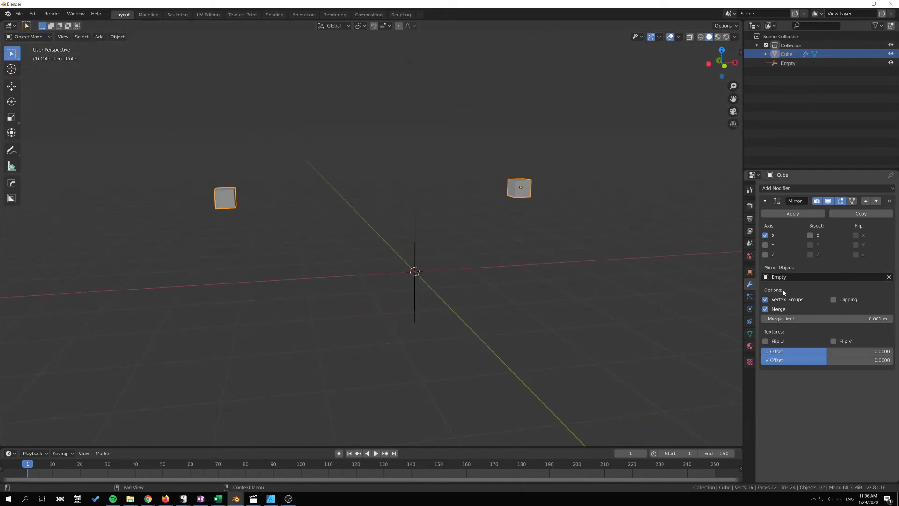
middle_drag(702, 281, 670, 277)
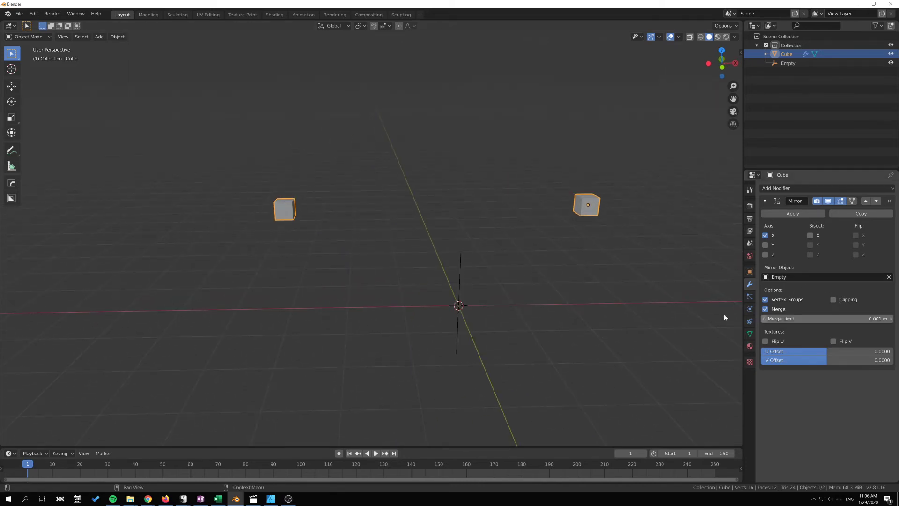
middle_drag(727, 315, 599, 265)
Enable Clipping on the Mirror modifier and move the cube's mesh in Edit Mode about 3.3 m toward the mirror plane.
click(833, 299)
key(Tab)
key(g)
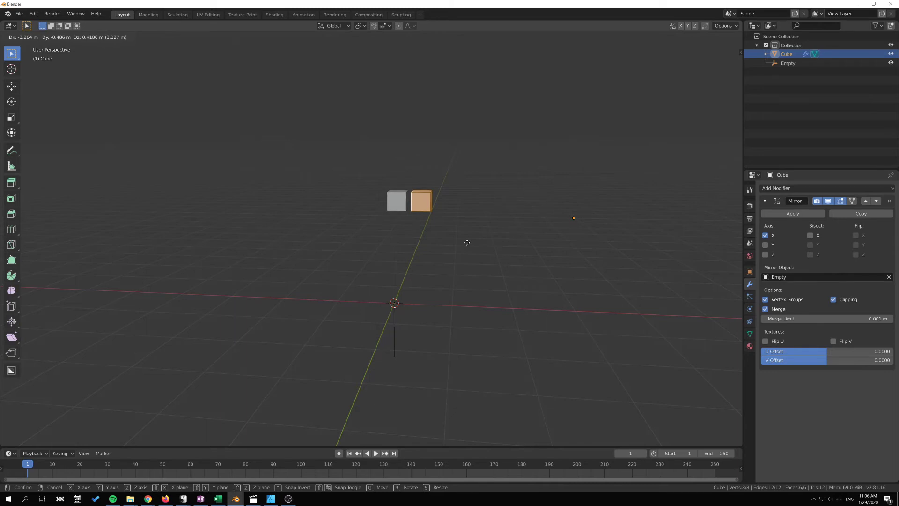
click(478, 240)
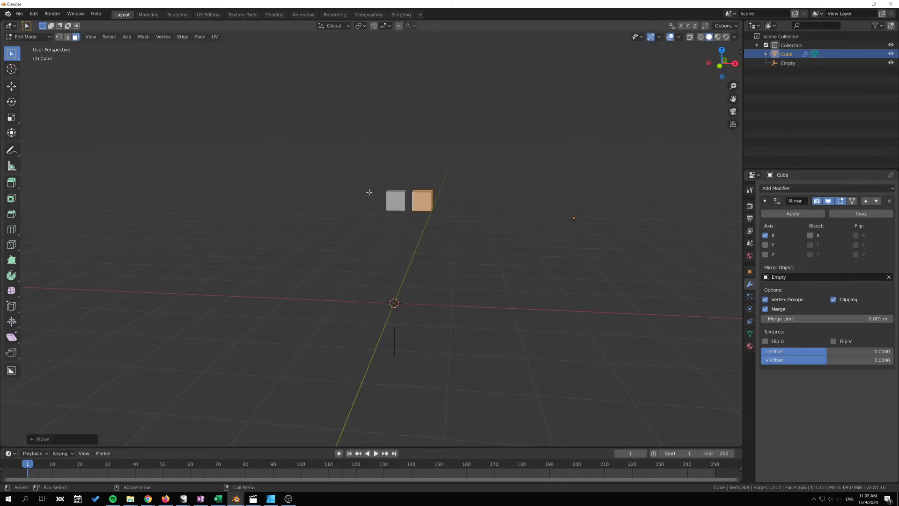
Move the cube's mesh against the mirror plane until it joins its mirrored copy, and return to Object Mode.
key(g)
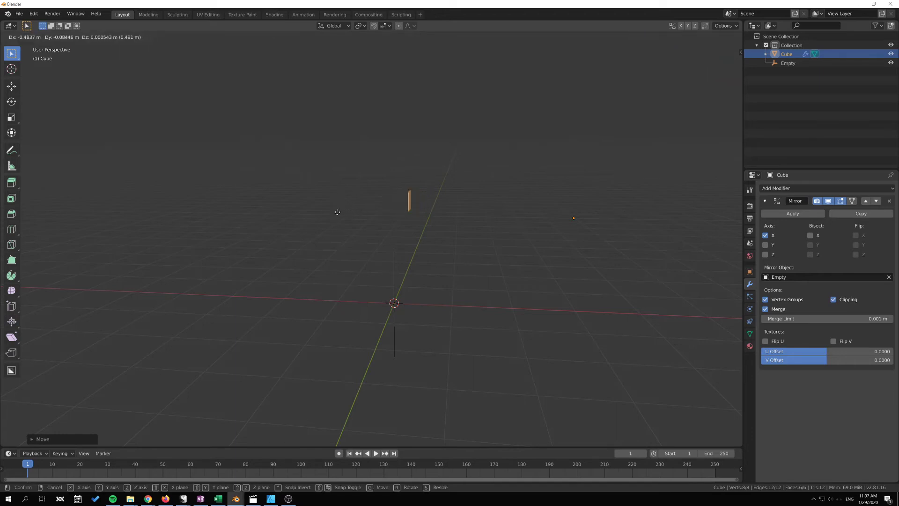
click(421, 233)
middle_drag(421, 234, 479, 281)
scroll(480, 279, up, 3)
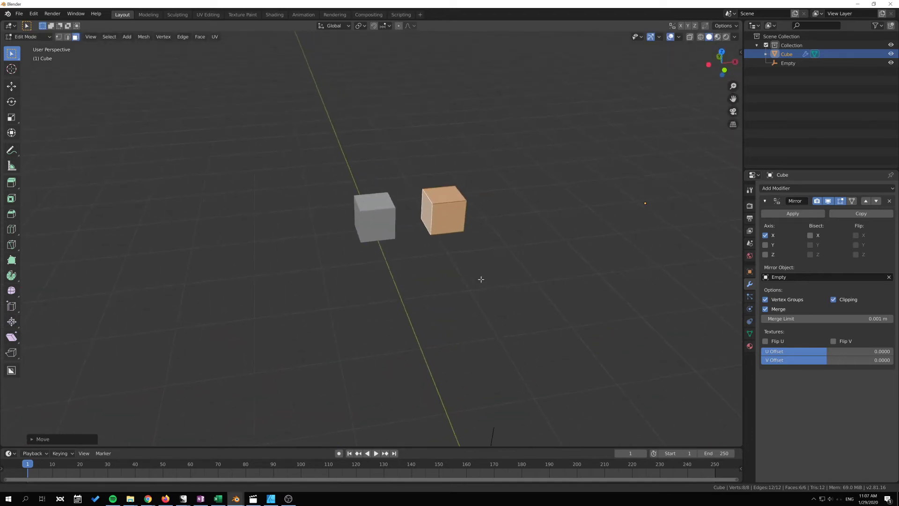
middle_drag(528, 258, 480, 251)
key(g)
click(467, 286)
key(Tab)
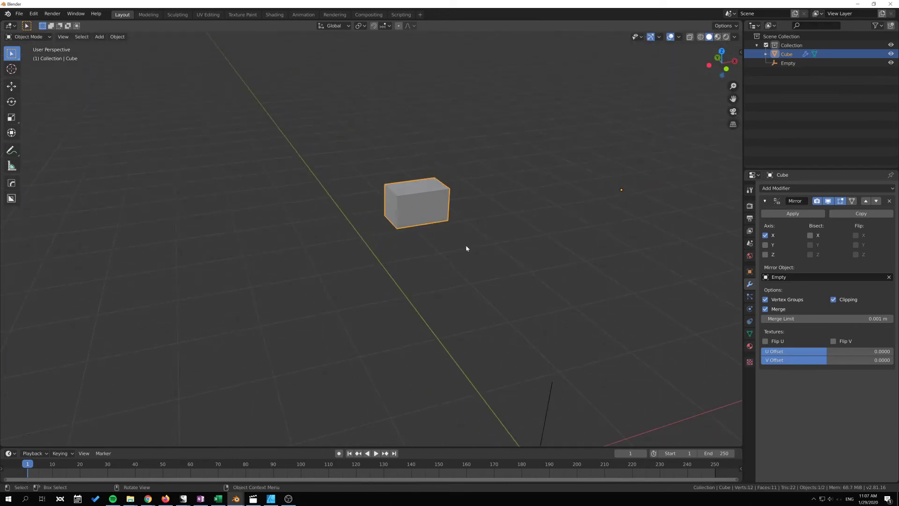
Try to move the upper front seam vertex away from the mirror plane in vertex select mode.
key(Tab)
key(1)
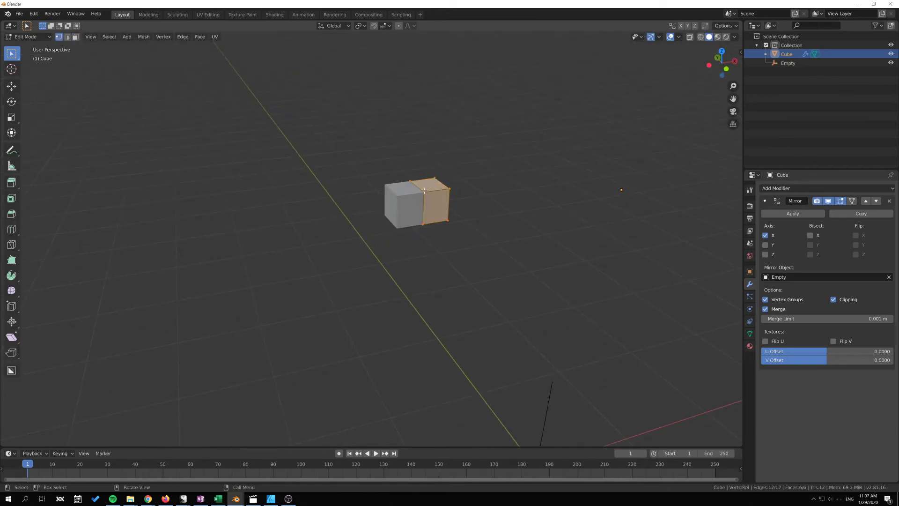
click(423, 191)
scroll(462, 255, up, 3)
middle_drag(463, 254, 472, 235)
key(g)
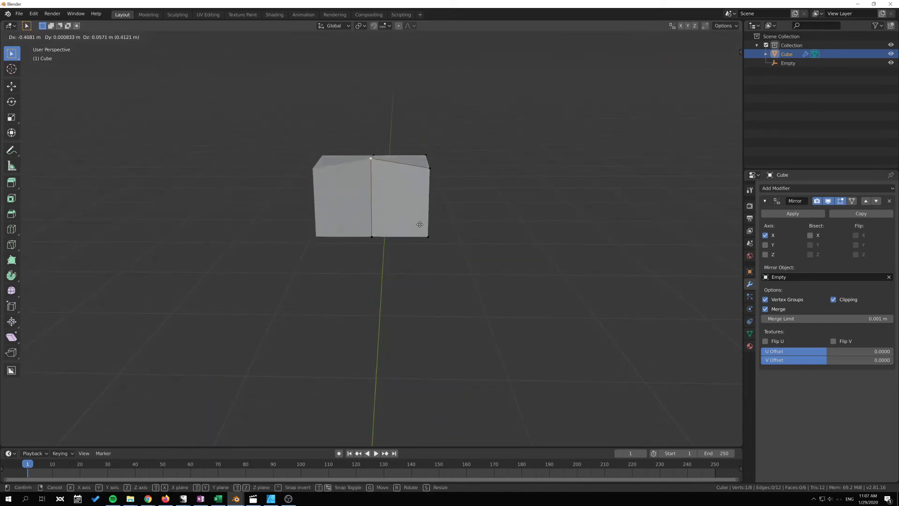
right_click(503, 286)
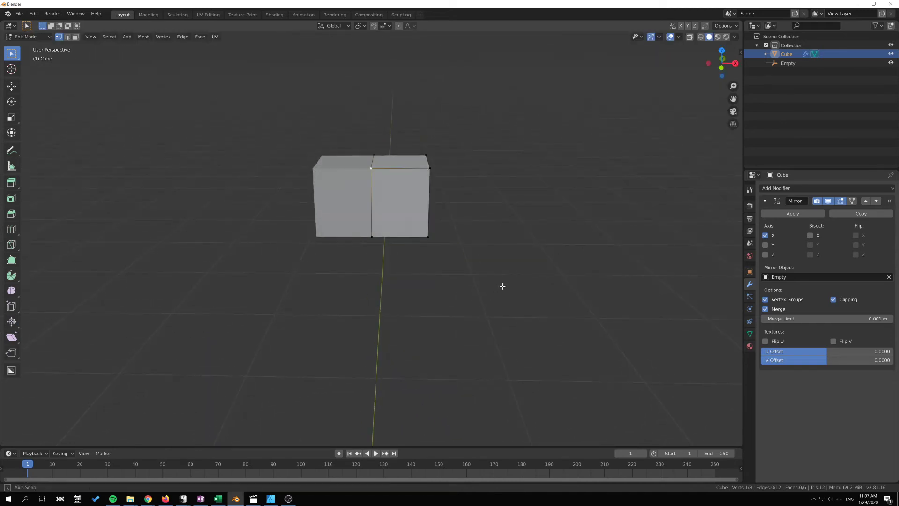
Try to slide the selected seam vertex along the mirror plane, viewing it from the side.
middle_drag(503, 286, 469, 271)
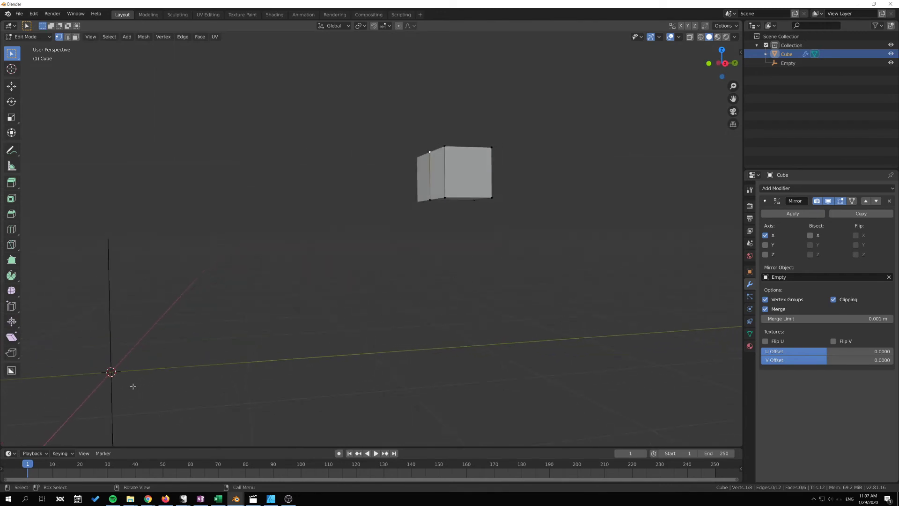
middle_drag(406, 330, 412, 330)
key(g)
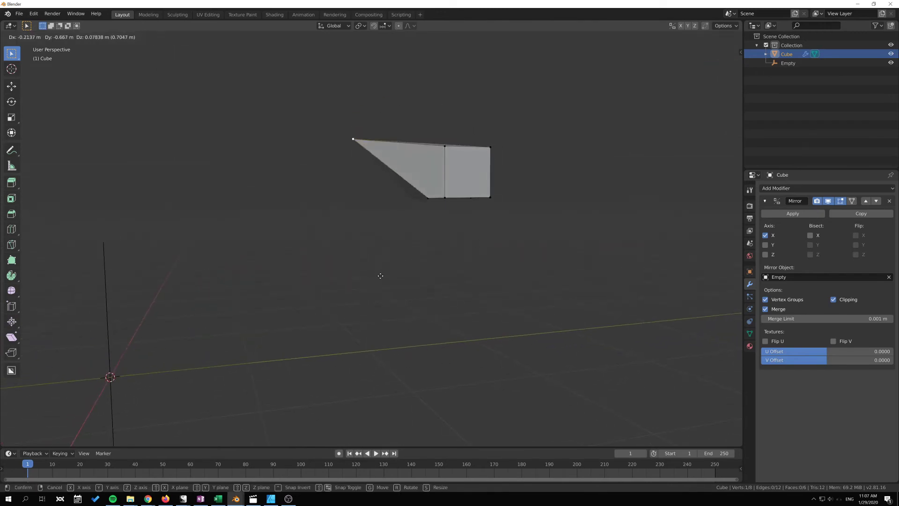
right_click(448, 269)
key(g)
middle_drag(448, 269, 293, 235)
right_click(510, 273)
Turn off Clipping and move the whole mesh about 0.04 m away from the mirror plane.
scroll(328, 244, down, 3)
middle_drag(361, 251, 436, 187)
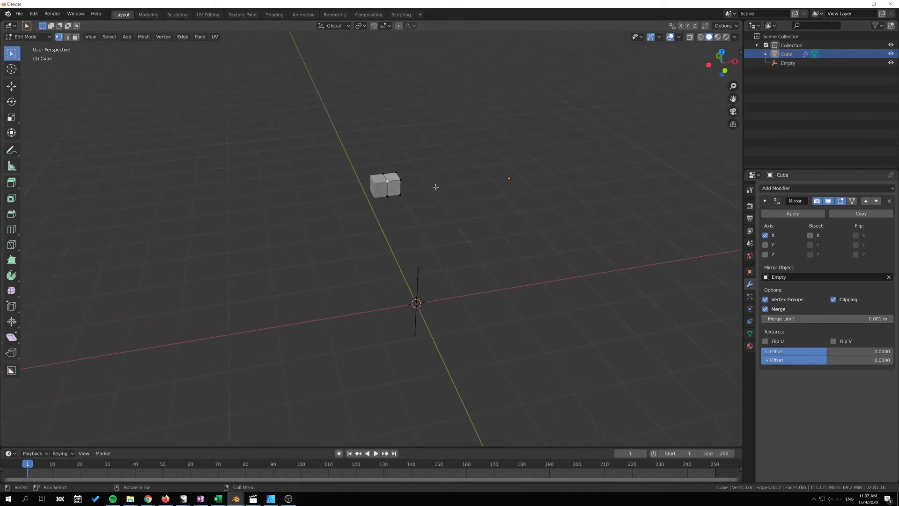
middle_drag(378, 188, 364, 188)
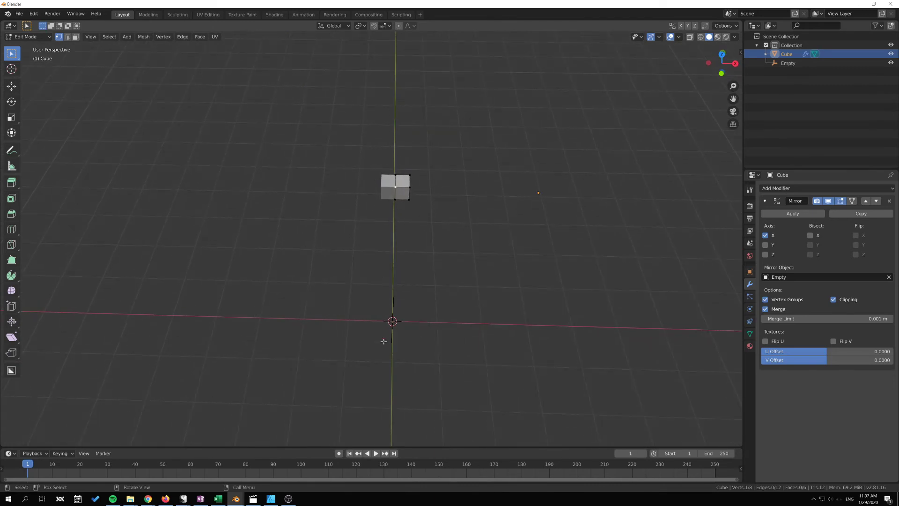
middle_drag(404, 333, 413, 252)
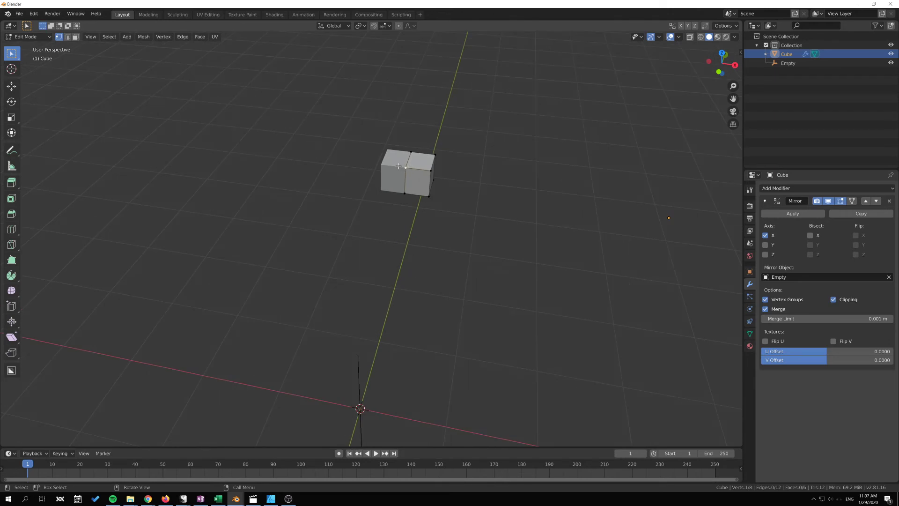
middle_drag(413, 198, 457, 250)
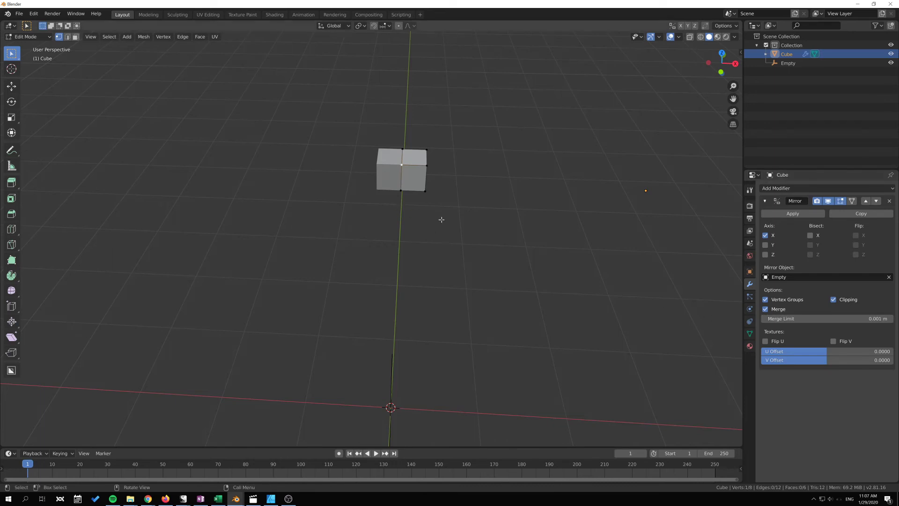
key(a)
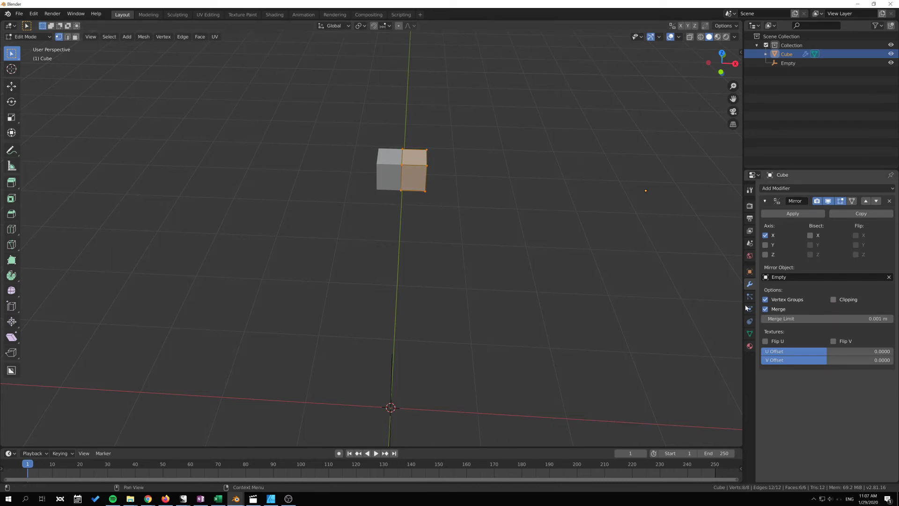
key(g)
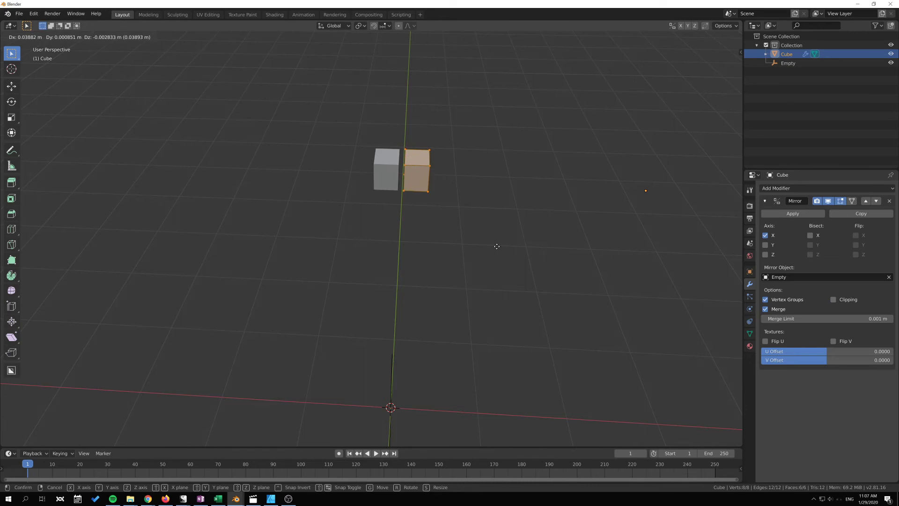
click(497, 246)
Re-enable Clipping and set the Mirror modifier's Merge Limit to 0.295 m to bridge the gap between the cubes.
scroll(478, 221, up, 6)
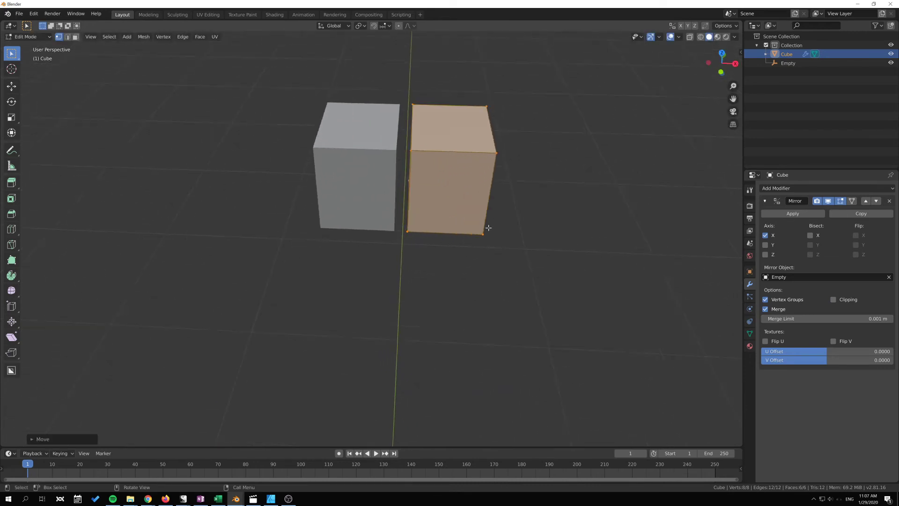
scroll(488, 228, up, 2)
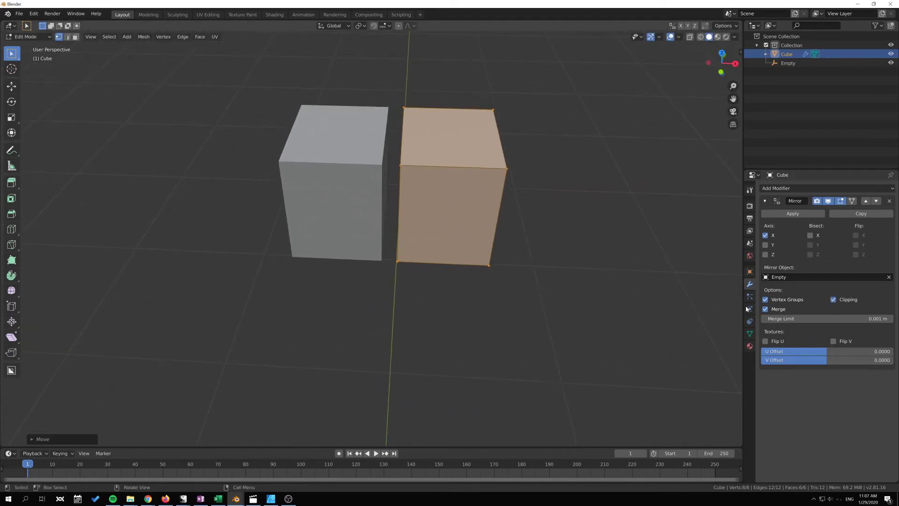
drag(824, 319, 847, 319)
middle_drag(506, 265, 446, 273)
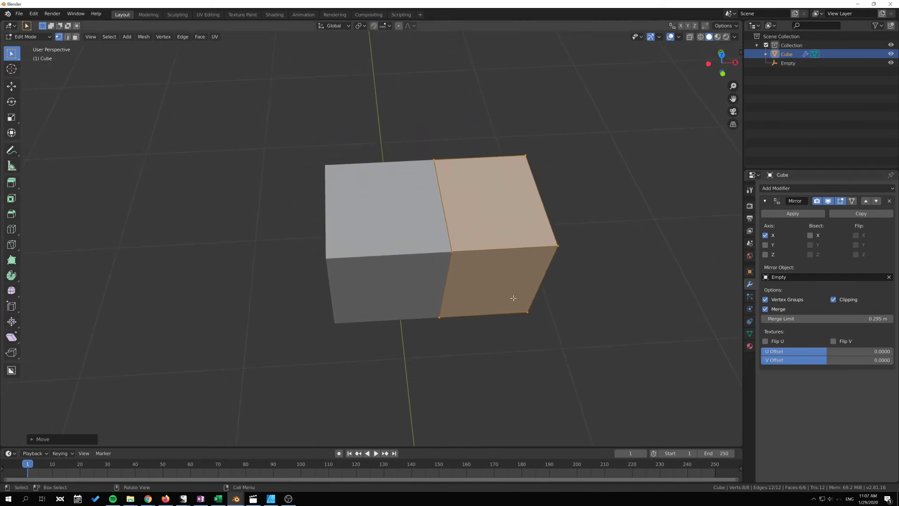
middle_drag(512, 299, 471, 306)
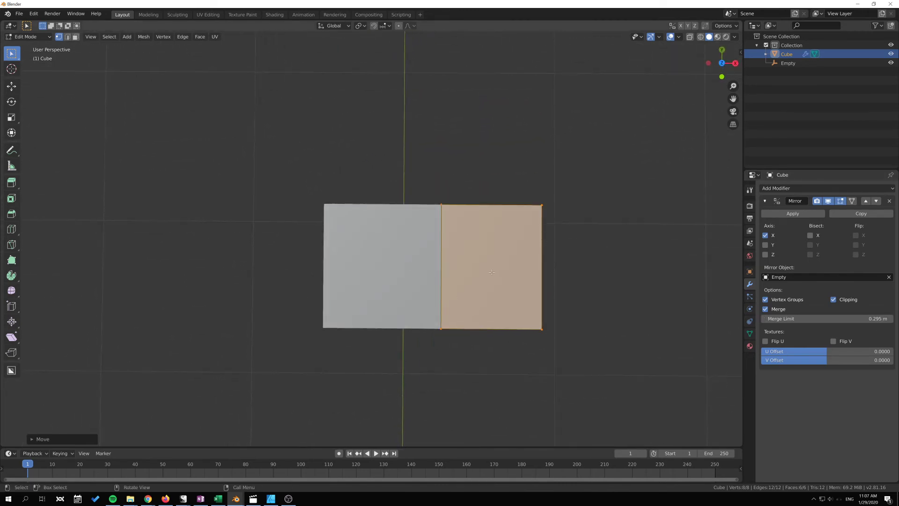
shift+middle_drag(467, 272, 441, 223)
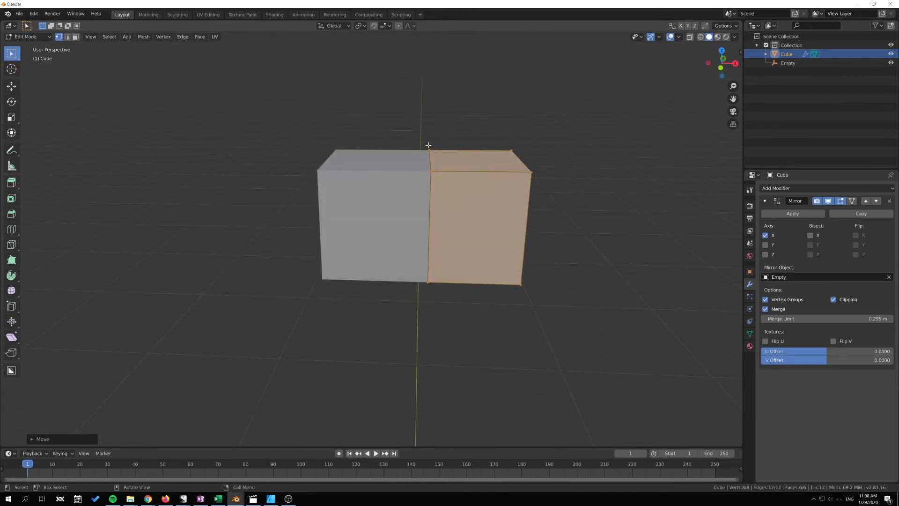
Select the upper front seam vertex and check the merged mesh in both Object Mode and Edit Mode.
click(465, 194)
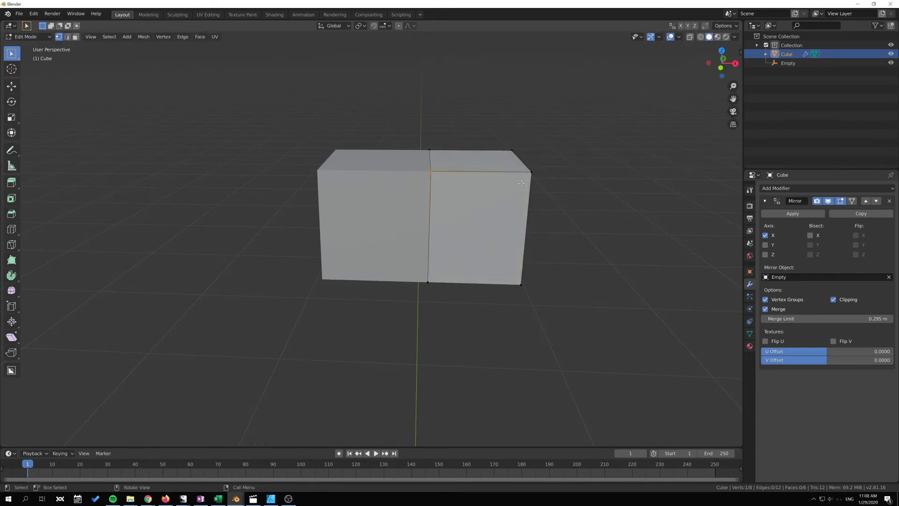
key(Tab)
middle_drag(462, 251, 511, 271)
key(Tab)
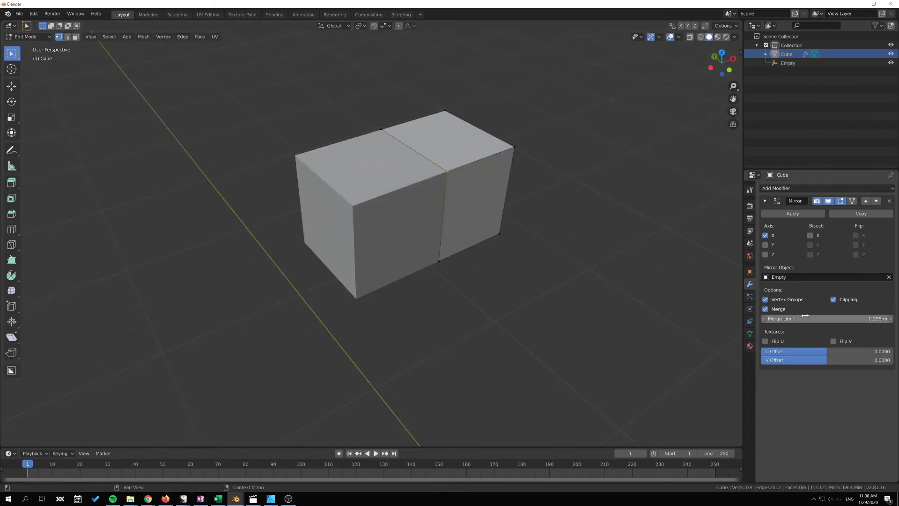
Turn off Clipping and examine the merged cubes relative to the mirror plane and the empty.
scroll(679, 311, down, 1)
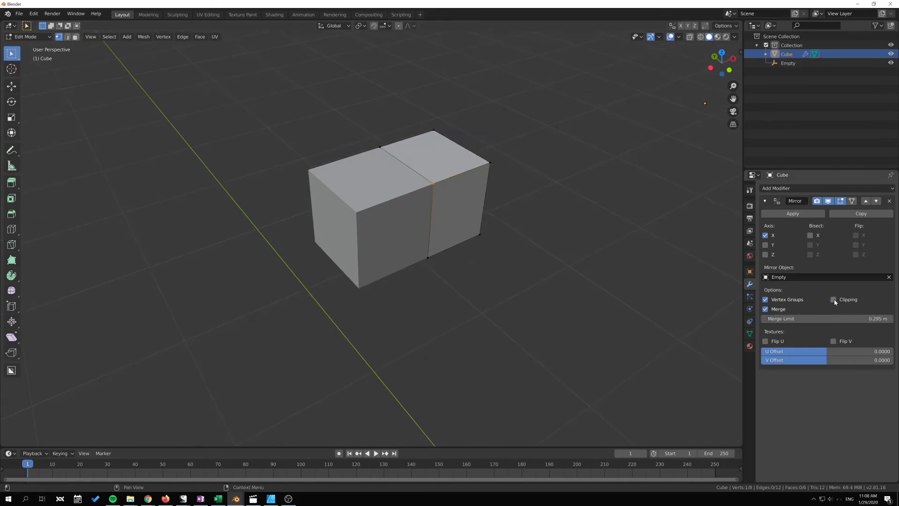
middle_drag(544, 302, 535, 295)
middle_drag(673, 322, 679, 271)
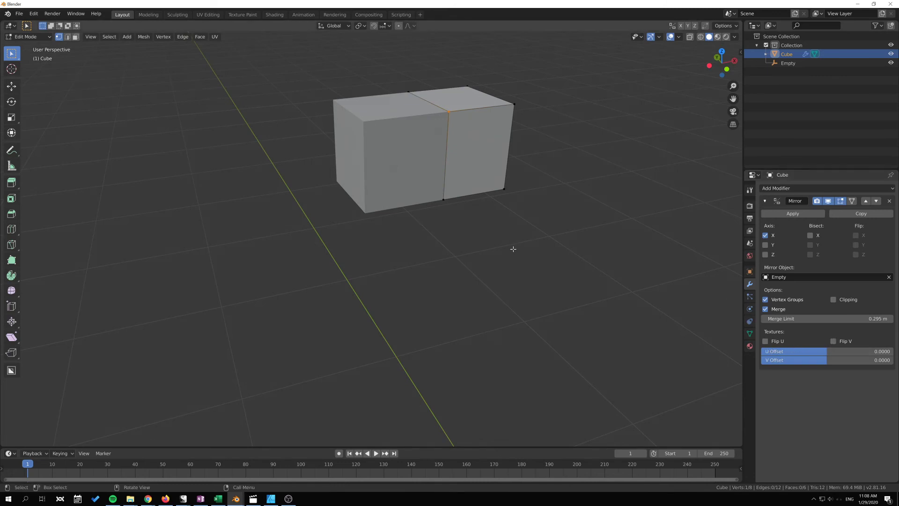
middle_drag(512, 249, 406, 194)
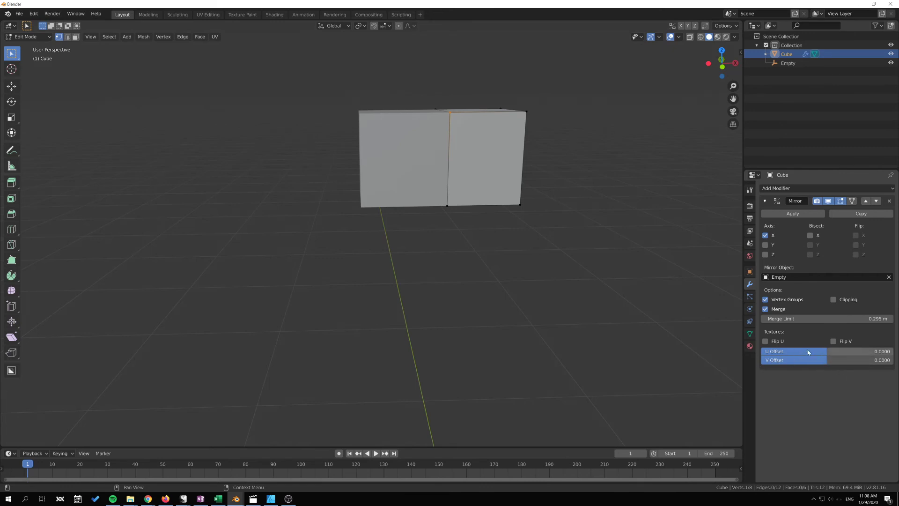
shift+middle_drag(615, 306, 652, 331)
middle_drag(479, 169, 505, 241)
middle_drag(454, 218, 570, 268)
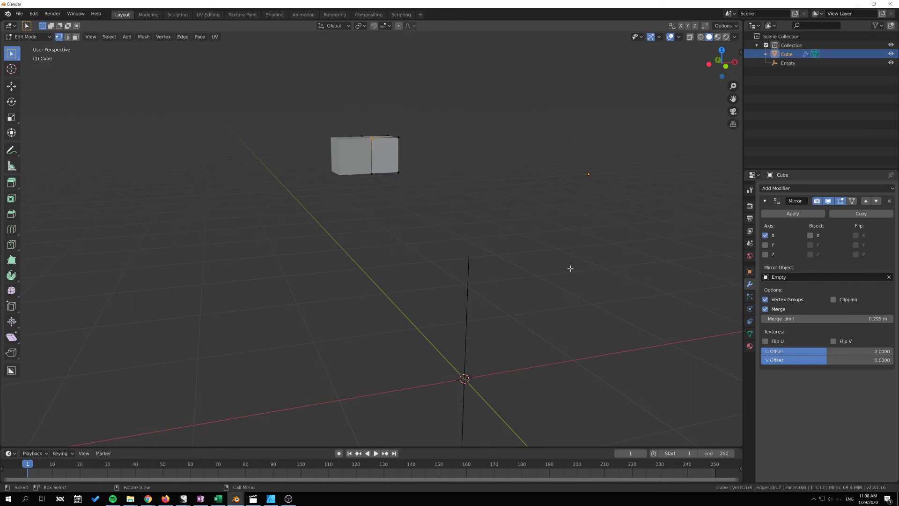
Turn the Mirror modifier's Flip U texture option on and off again.
click(766, 341)
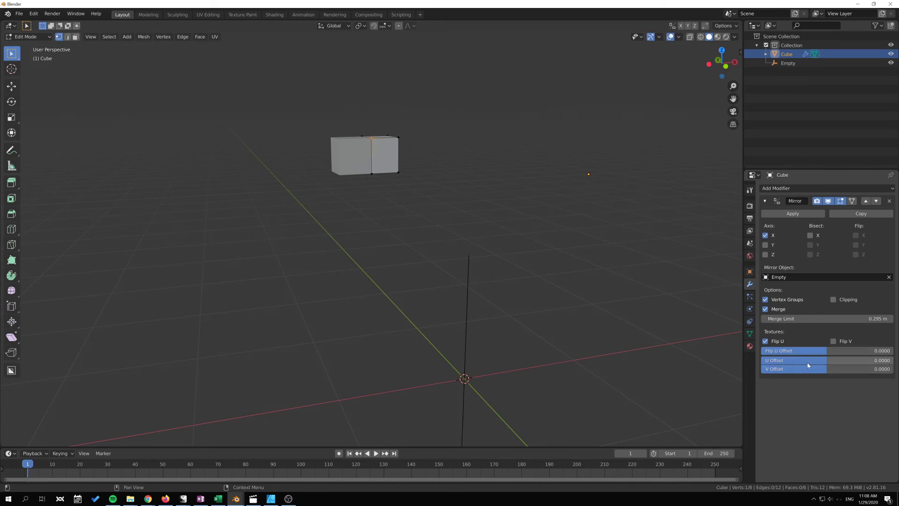
click(766, 341)
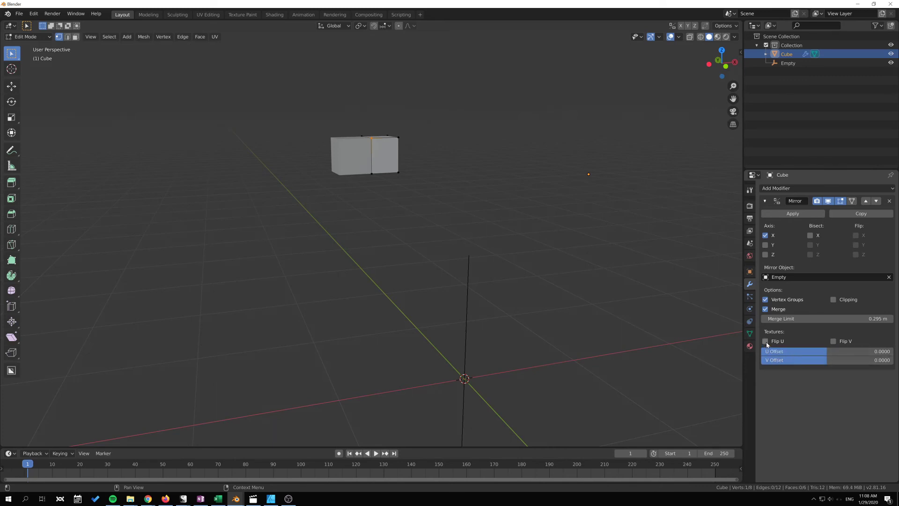
Move the whole mesh away from the mirror plane to separate the cubes, and open the Shading workspace in Object Mode.
key(a)
key(g)
click(464, 219)
key(Tab)
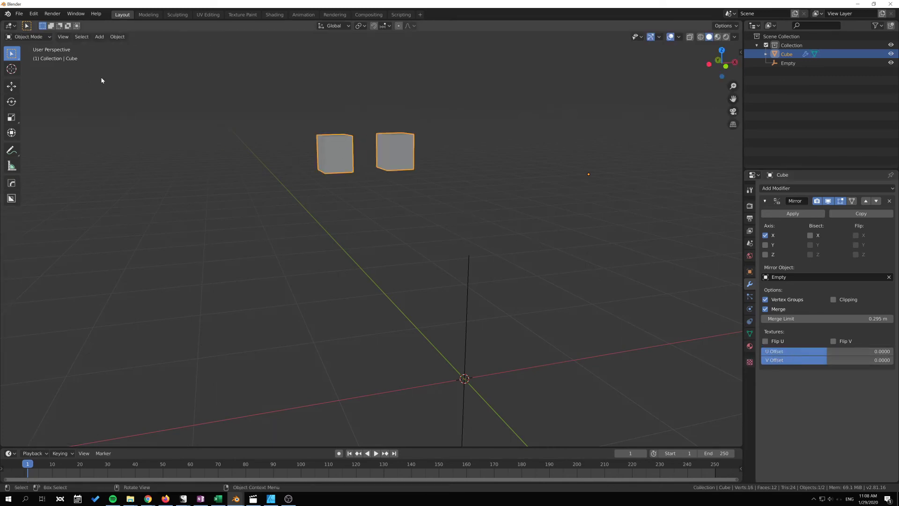
click(275, 14)
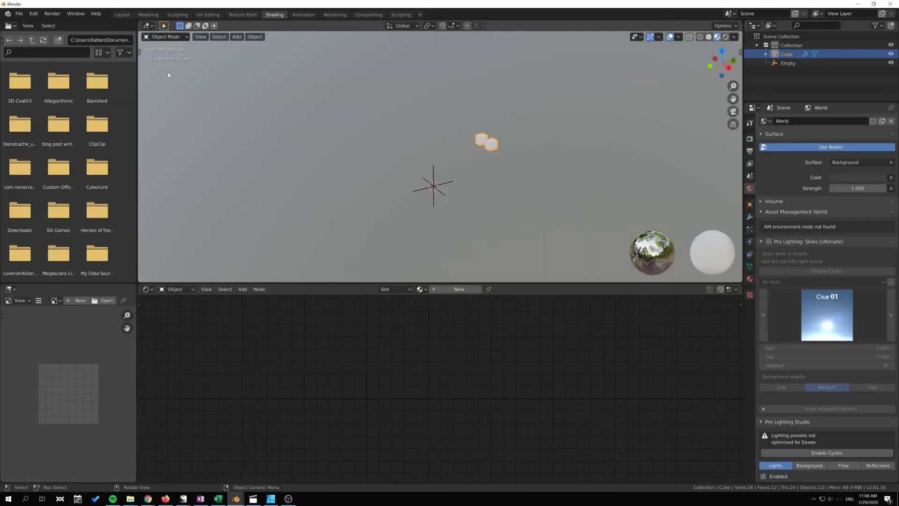
Browse the files to the Abstract_009 4K texture folder inside C:\CG\Assets\Textures\Tier $05.
click(32, 41)
click(33, 41)
click(32, 41)
double_click(104, 87)
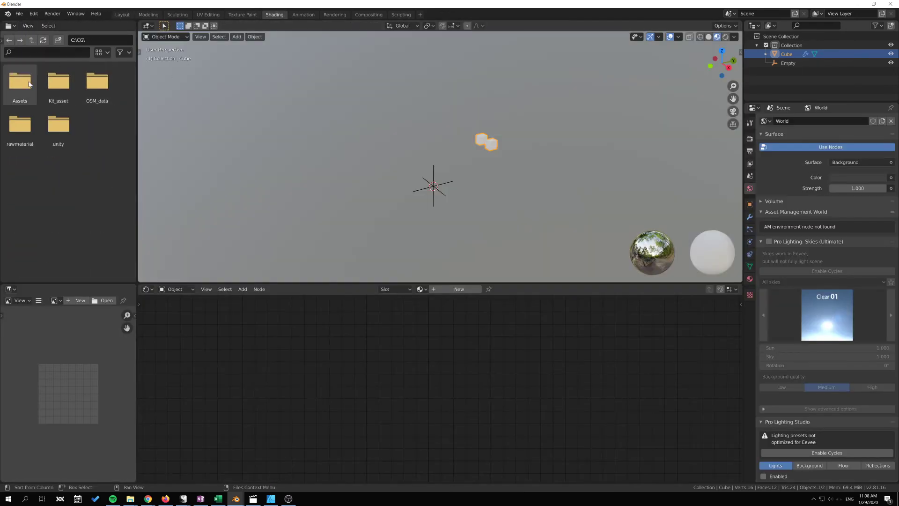
double_click(29, 85)
double_click(24, 83)
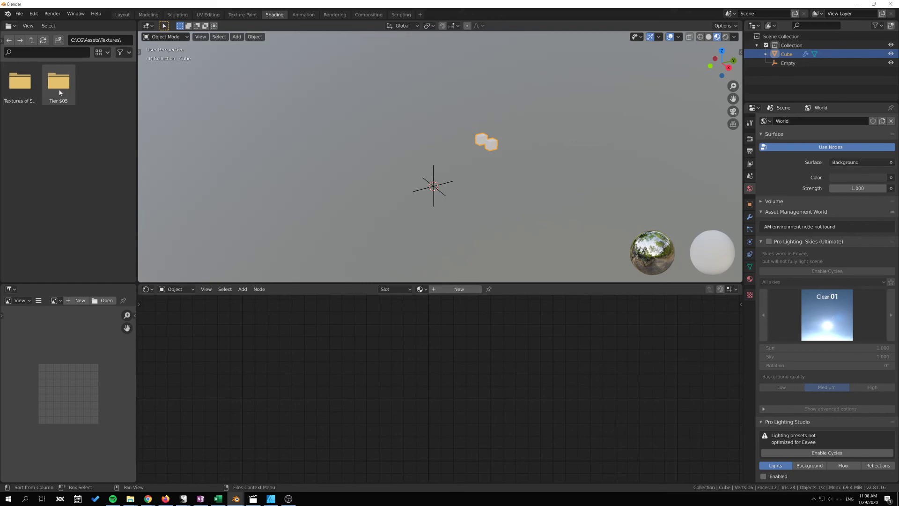
double_click(59, 93)
double_click(23, 169)
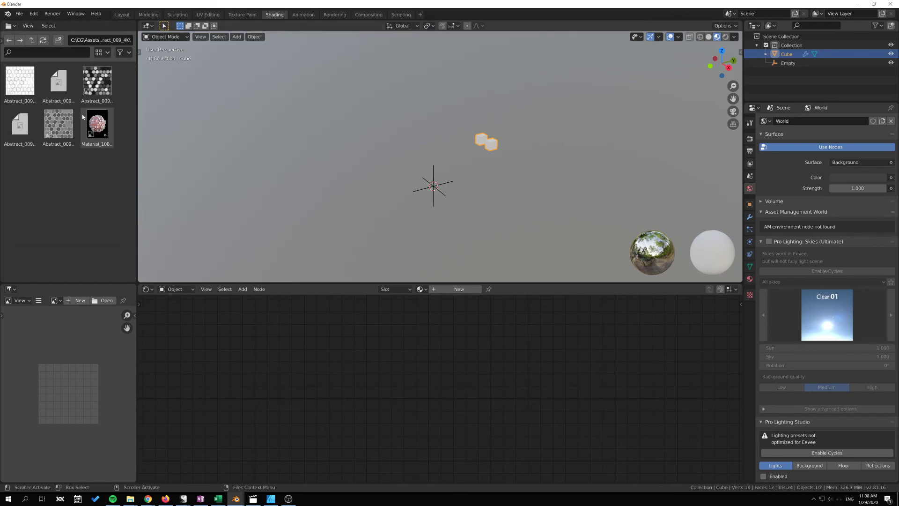
Create a new material for the cube and connect the Abstract_009 basecolor image's Color output to the shader's Base Color.
drag(59, 80, 356, 356)
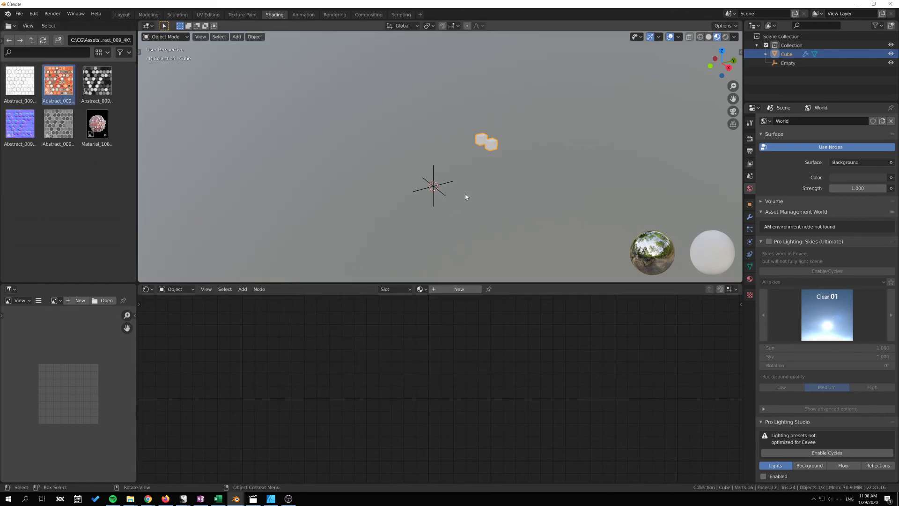
click(459, 289)
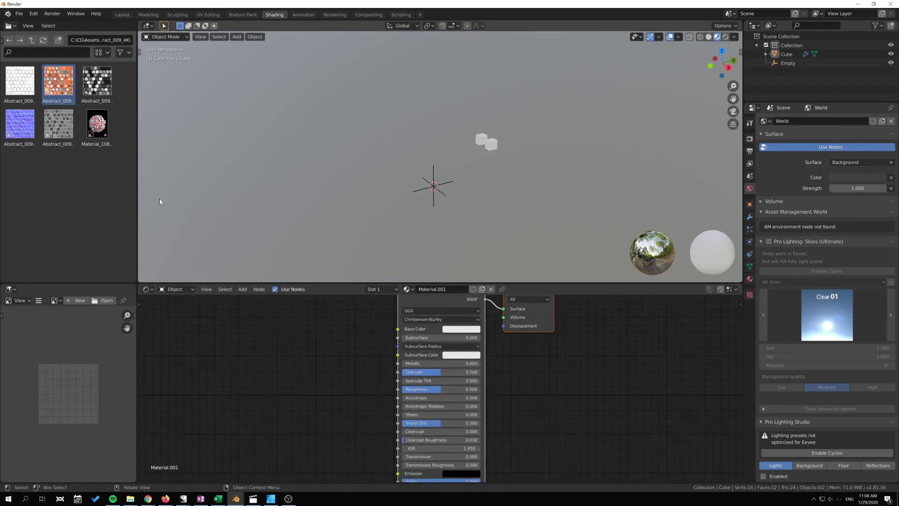
drag(59, 80, 320, 349)
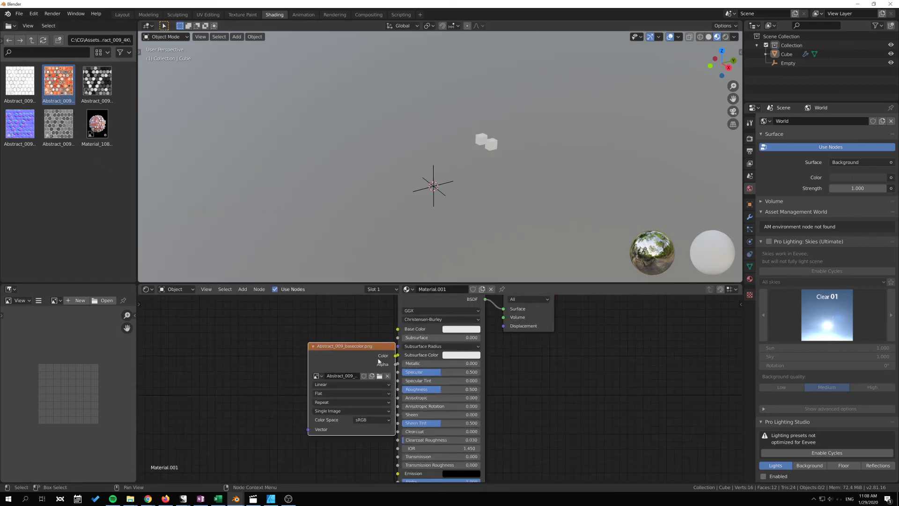
drag(396, 356, 398, 329)
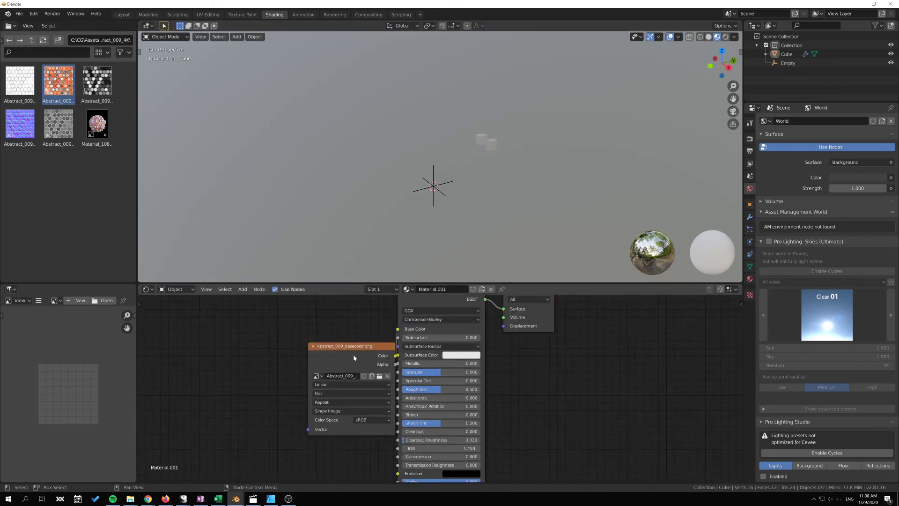
drag(353, 358, 326, 320)
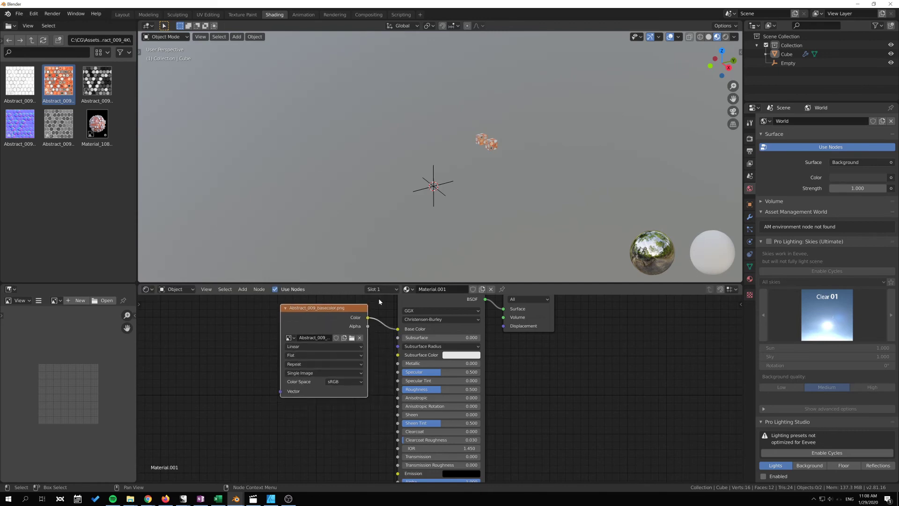
Show the cubes in the Layout workspace with Material Preview shading and frame them closely.
click(122, 14)
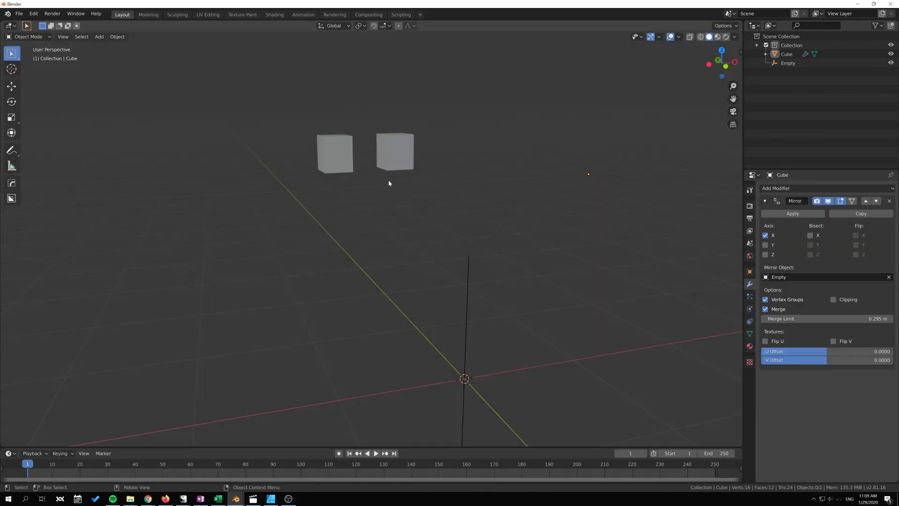
click(717, 36)
click(283, 15)
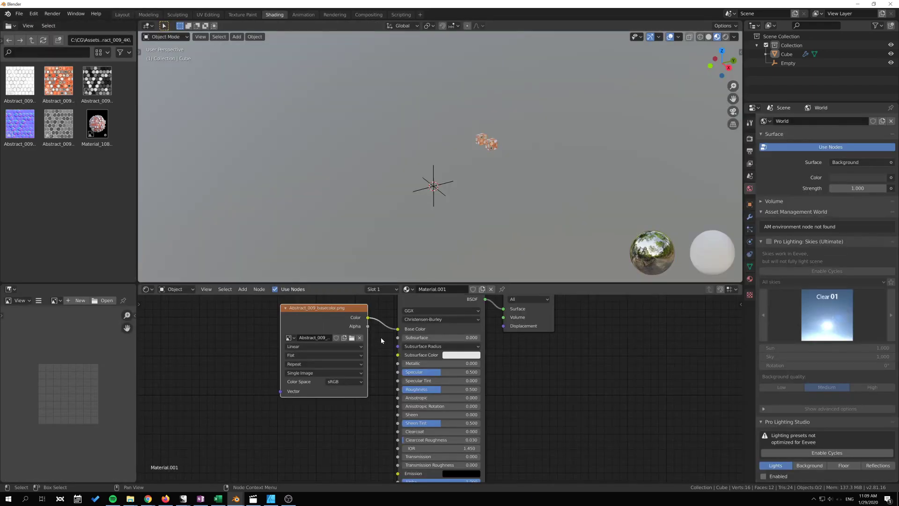
click(122, 15)
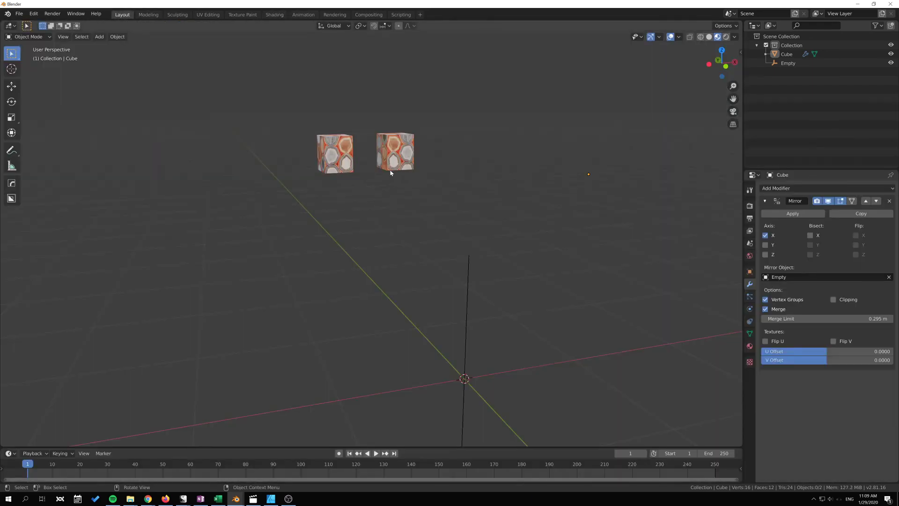
shift+middle_drag(463, 149, 469, 193)
scroll(464, 167, up, 5)
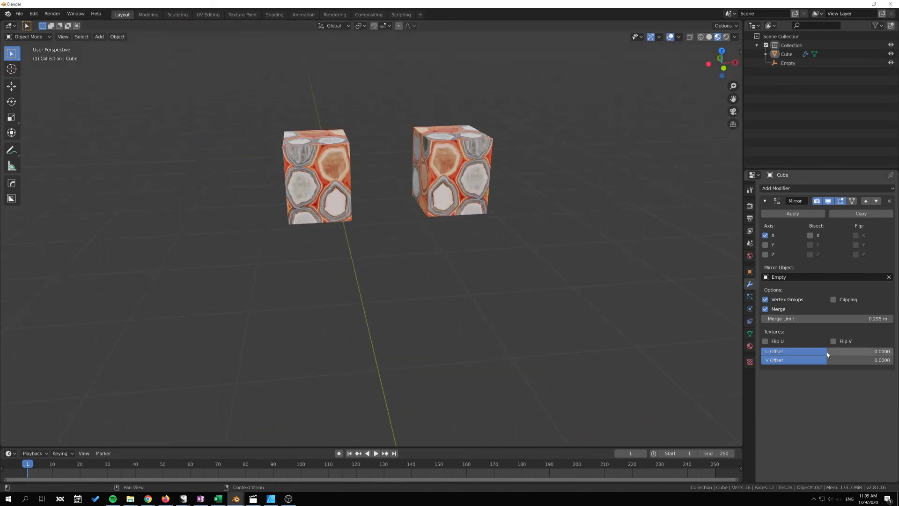
Set the Mirror modifier's U Offset to 0.0246 and V Offset to -0.0562, and try Flip U on and off.
mouse_move(827, 351)
mouse_down()
mouse_move(841, 359)
mouse_move(825, 360)
mouse_up()
click(765, 341)
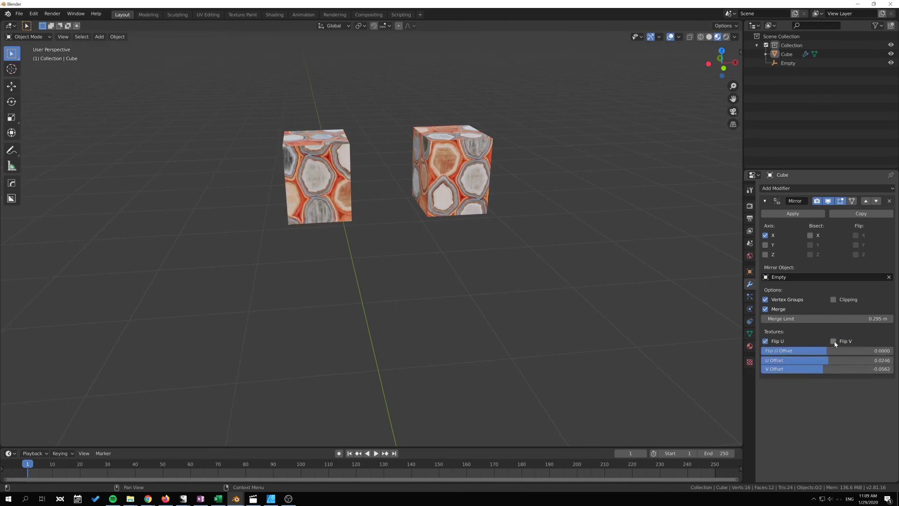
click(765, 342)
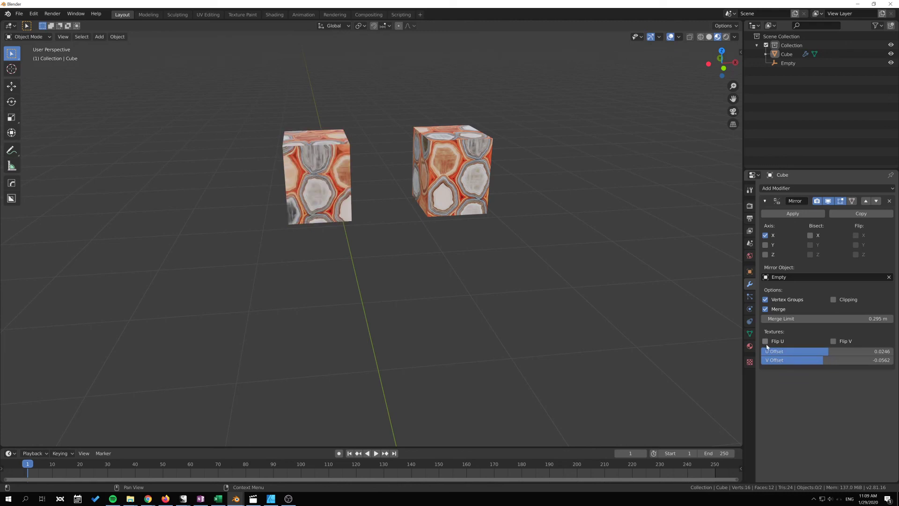
Enable Flip U with an offset of 0.1336 and Flip V with an offset of 0.0070 on the Mirror modifier.
click(767, 343)
mouse_move(825, 351)
mouse_down()
mouse_move(853, 352)
mouse_move(790, 352)
mouse_move(835, 351)
mouse_move(818, 352)
mouse_up()
click(836, 342)
drag(818, 360, 817, 360)
middle_drag(555, 256, 640, 342)
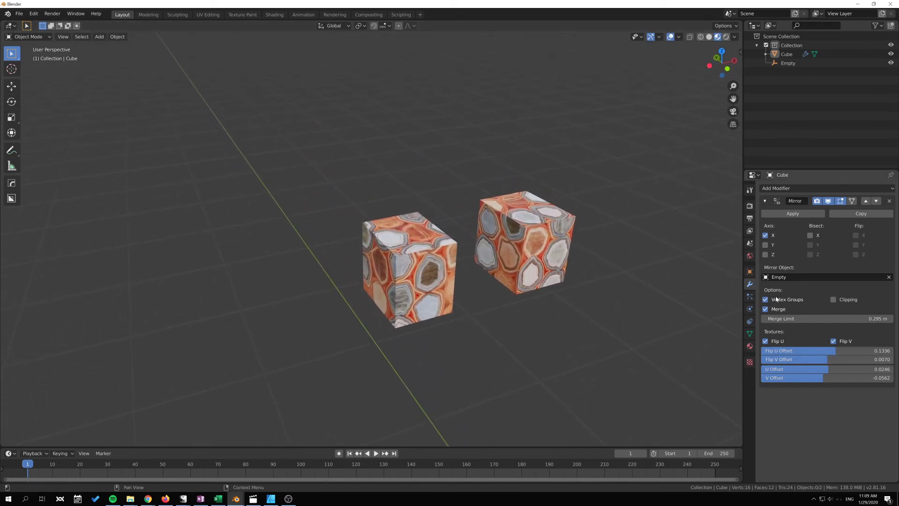
middle_drag(581, 234, 552, 245)
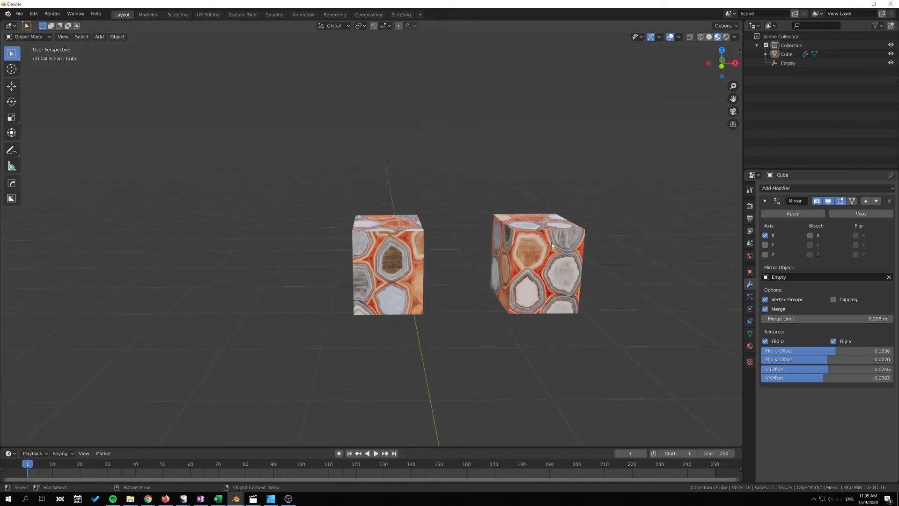
Examine the Vertex Groups list in the cube's mesh data properties and return to the Mirror modifier settings.
click(750, 333)
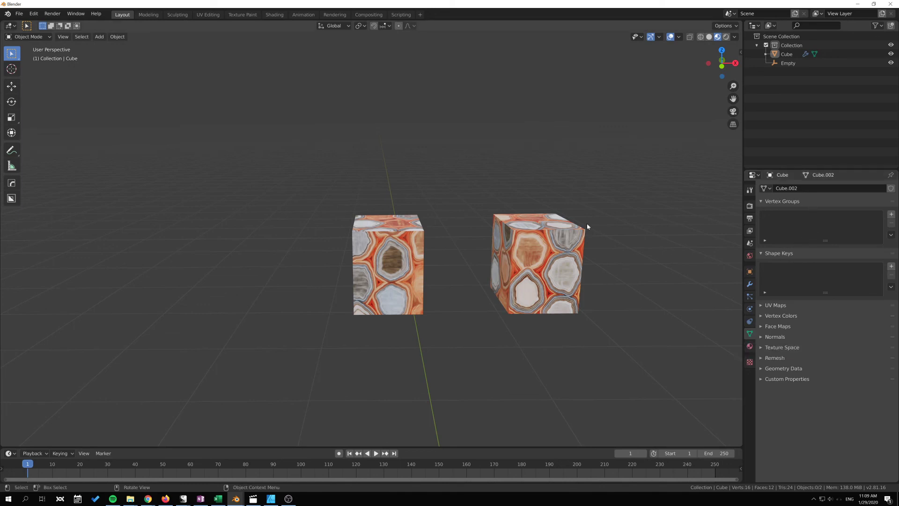
click(750, 284)
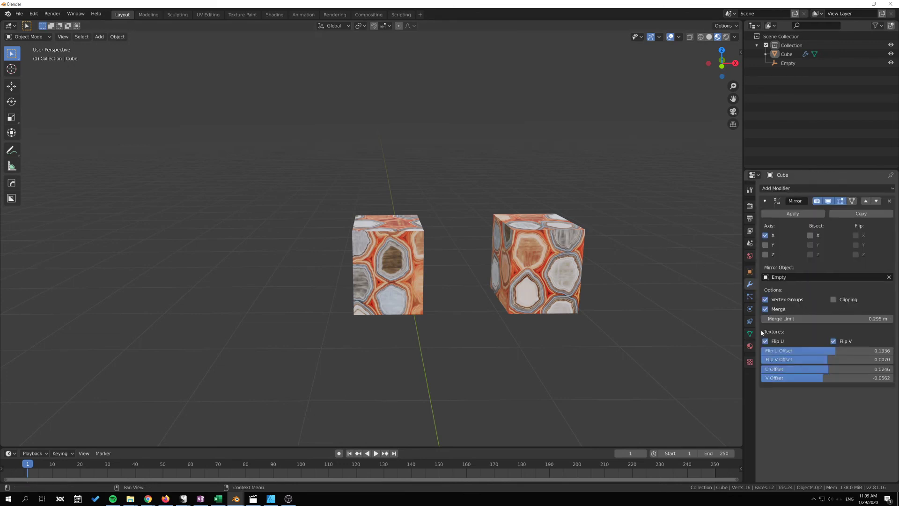
middle_drag(431, 265, 425, 261)
scroll(425, 261, down, 2)
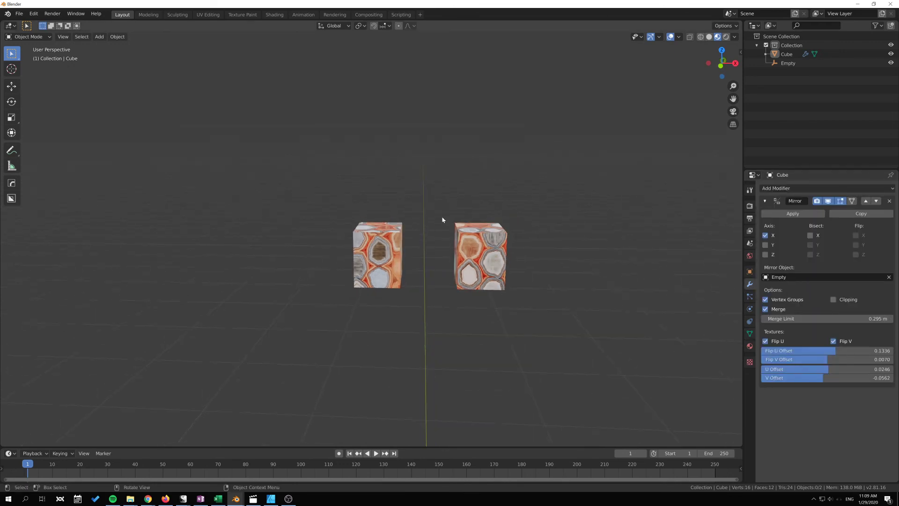
middle_drag(443, 220, 616, 277)
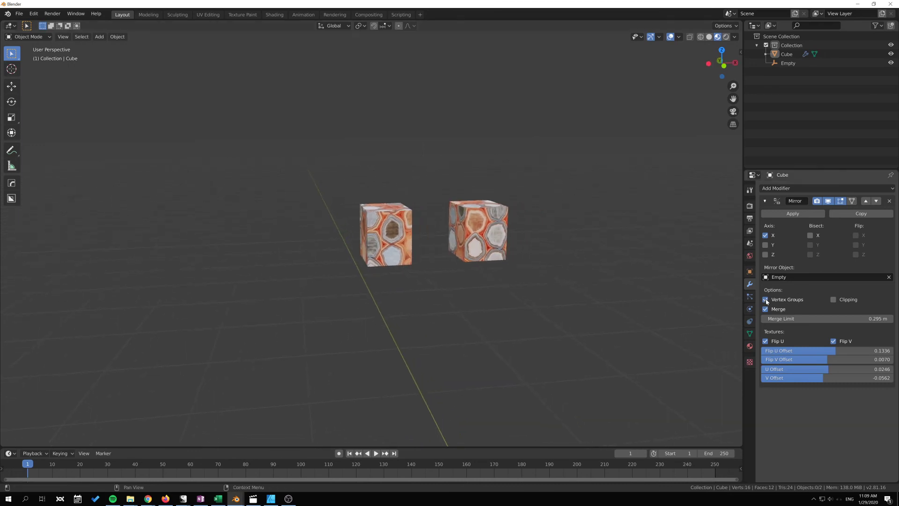